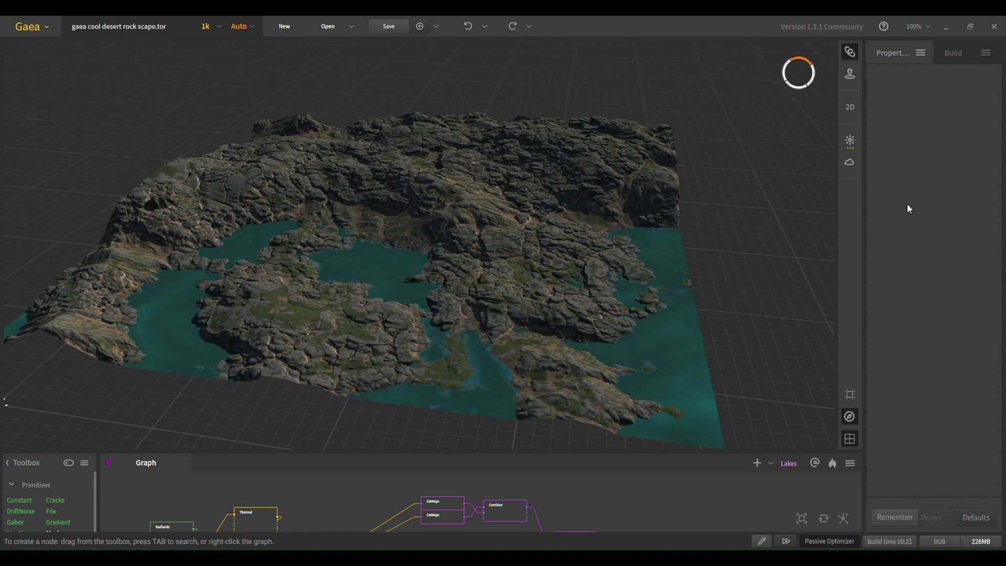
Enlarge the node graph panel and centre the Badlands, Stratify and Canyonizer nodes
drag(545, 238, 506, 231)
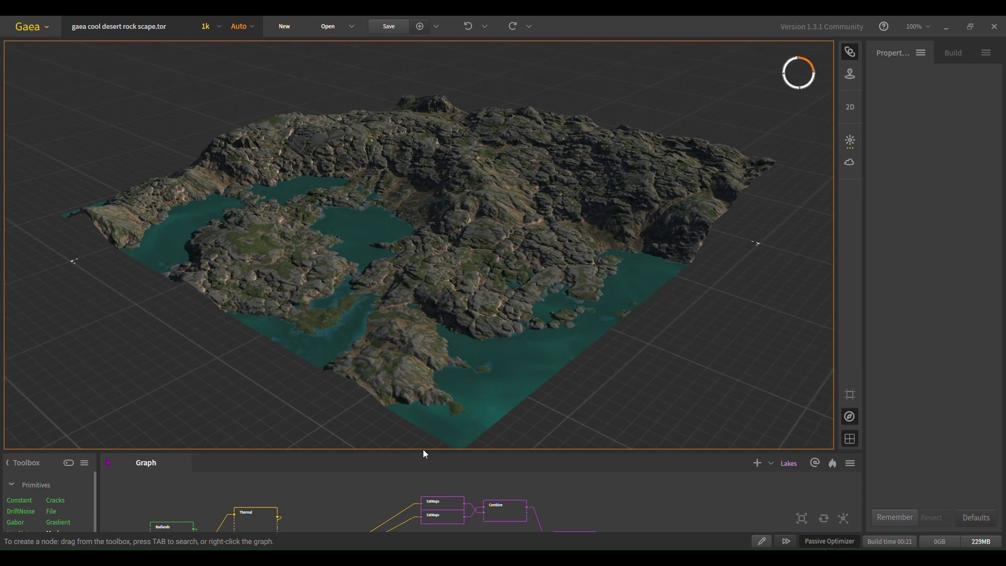
drag(425, 451, 378, 274)
middle_drag(312, 351, 440, 355)
scroll(341, 353, up, 5)
middle_drag(341, 353, 404, 361)
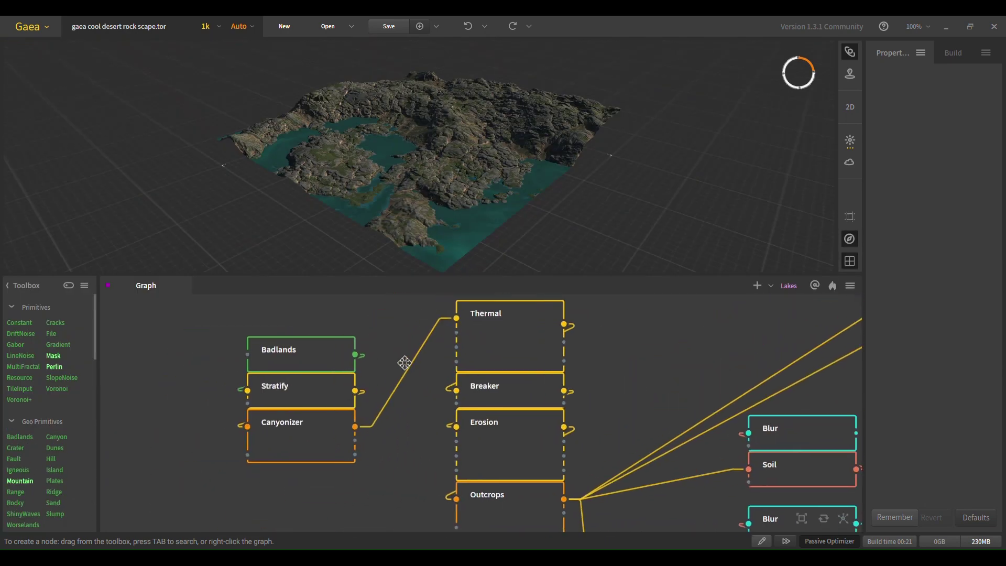
Preview the Badlands, Stratify and Canyonizer stages in turn, ending on the Canyonizer terrain
click(309, 363)
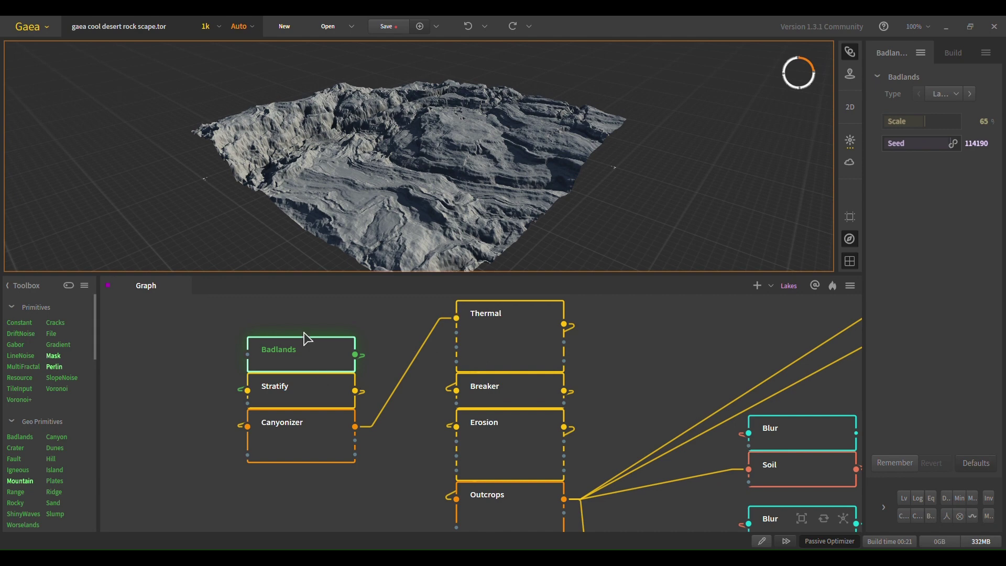
click(308, 393)
drag(457, 211, 457, 200)
click(320, 441)
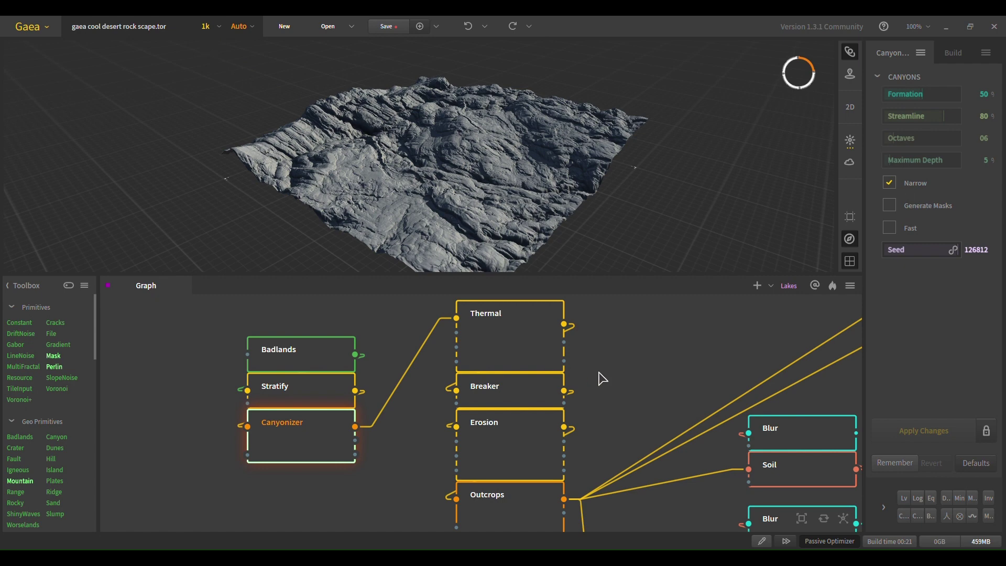
Preview the Thermal, Breaker and Erosion stages with their settings in turn
click(516, 345)
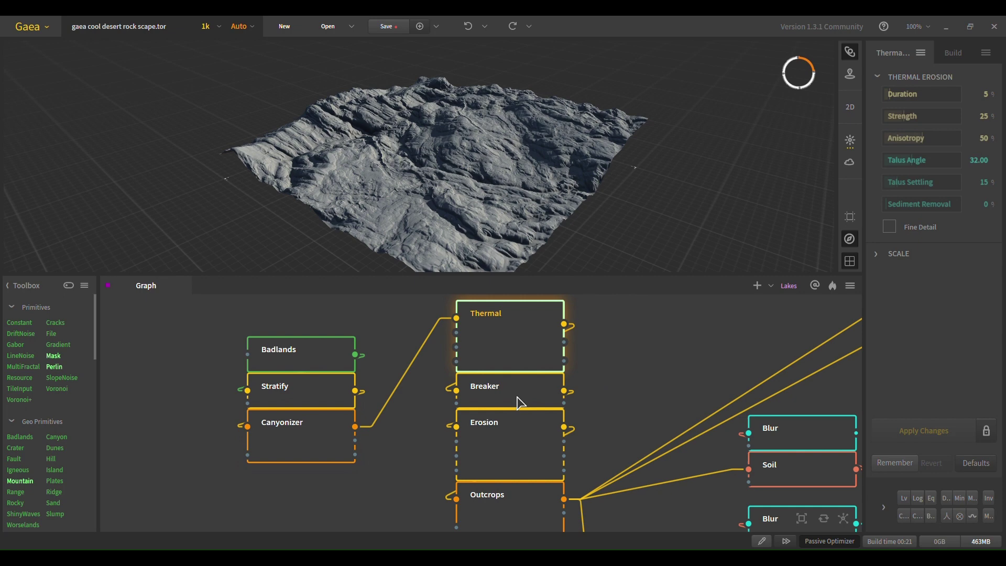
click(571, 401)
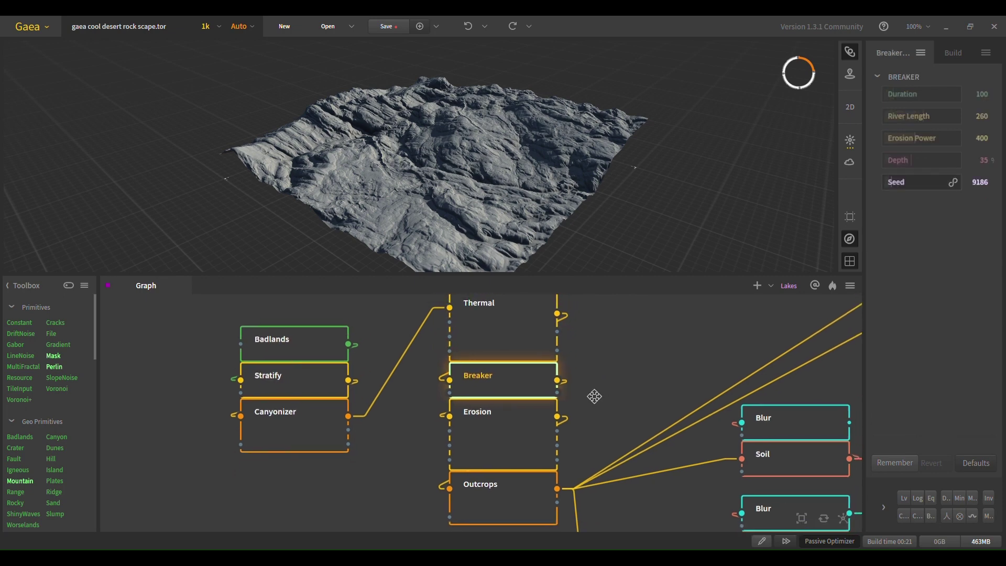
click(509, 428)
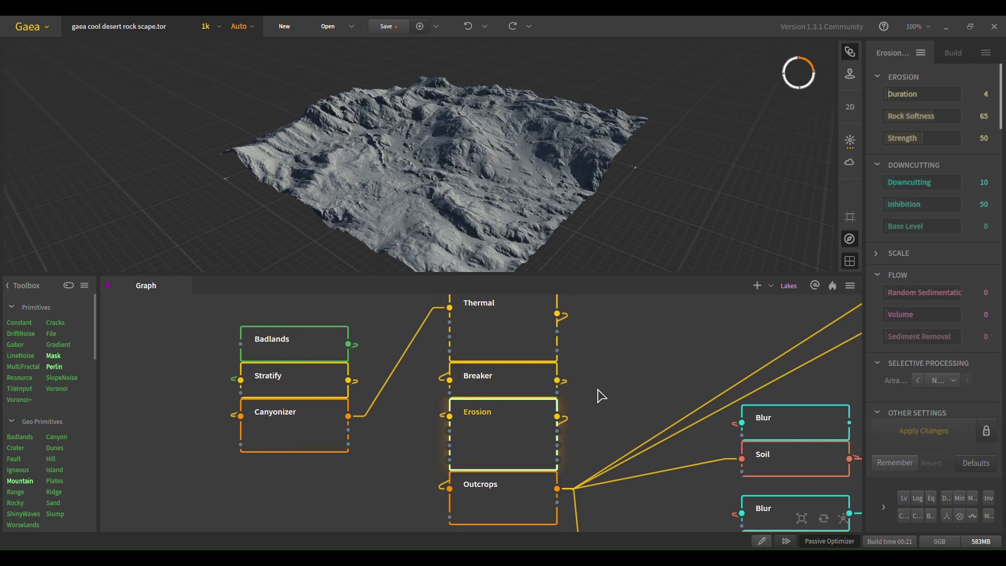
click(571, 460)
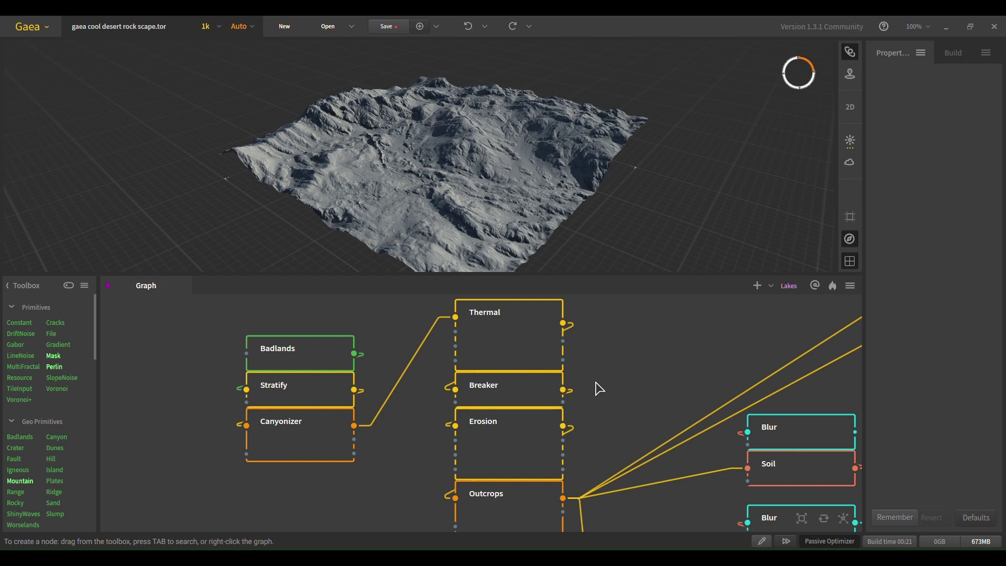
click(495, 455)
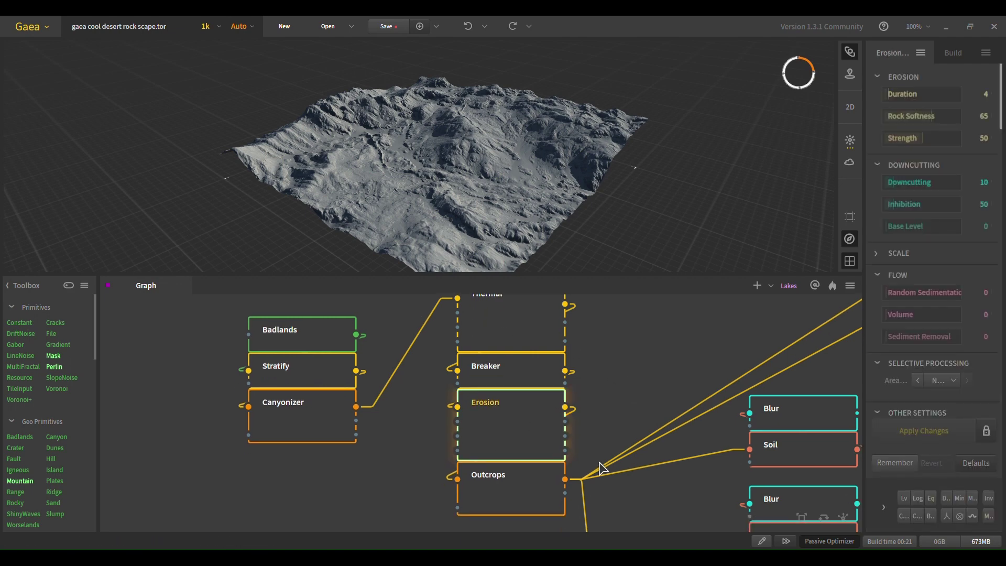
Compare Erosion against Outcrops, zooming in to inspect the rocky Outcrops terrain
click(532, 477)
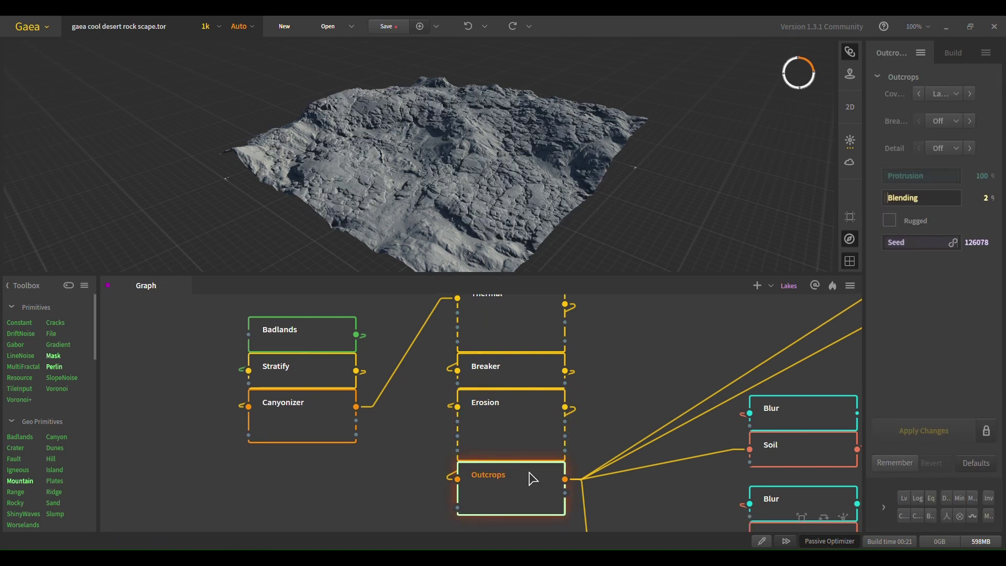
click(520, 429)
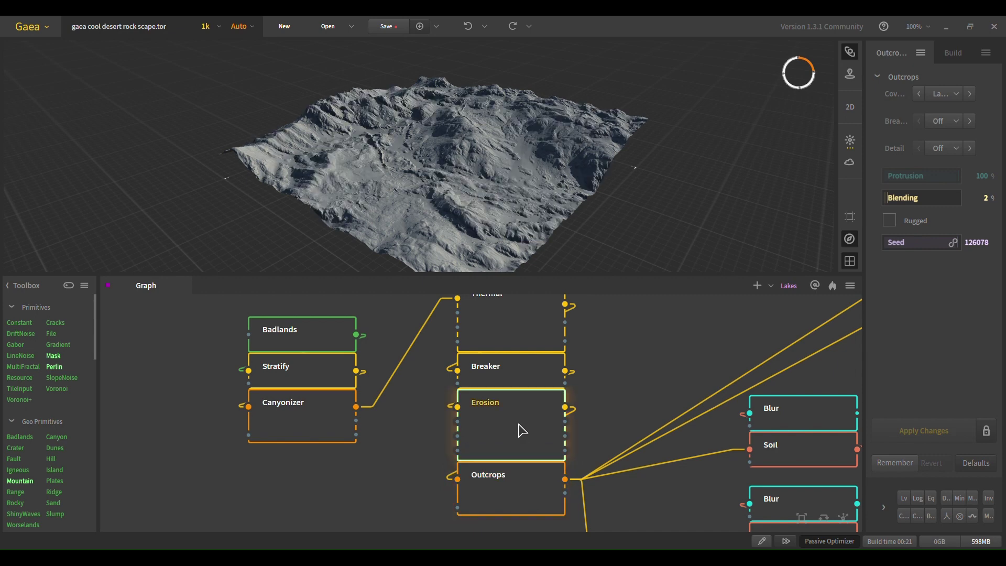
click(514, 497)
scroll(528, 216, up, 5)
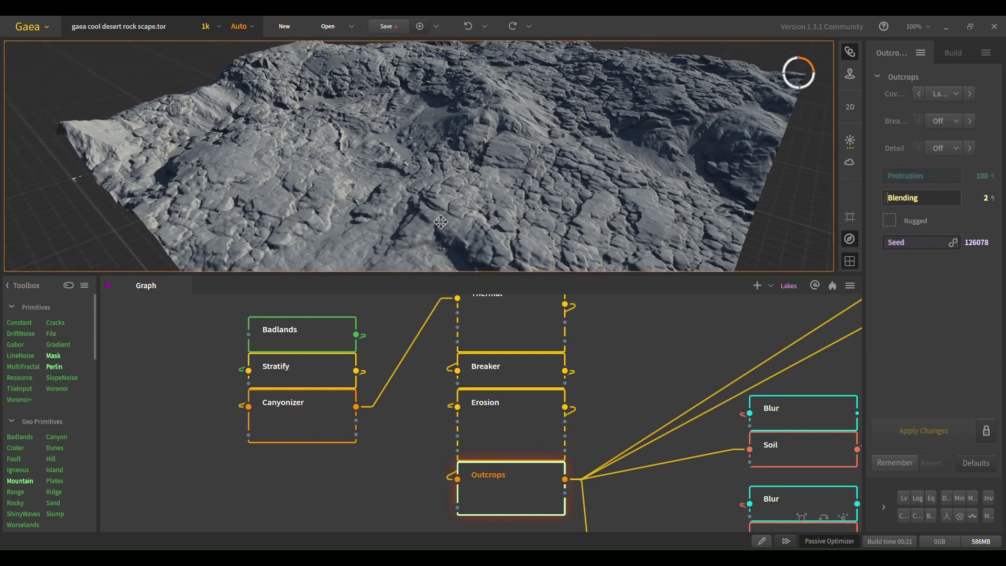
scroll(436, 216, down, 5)
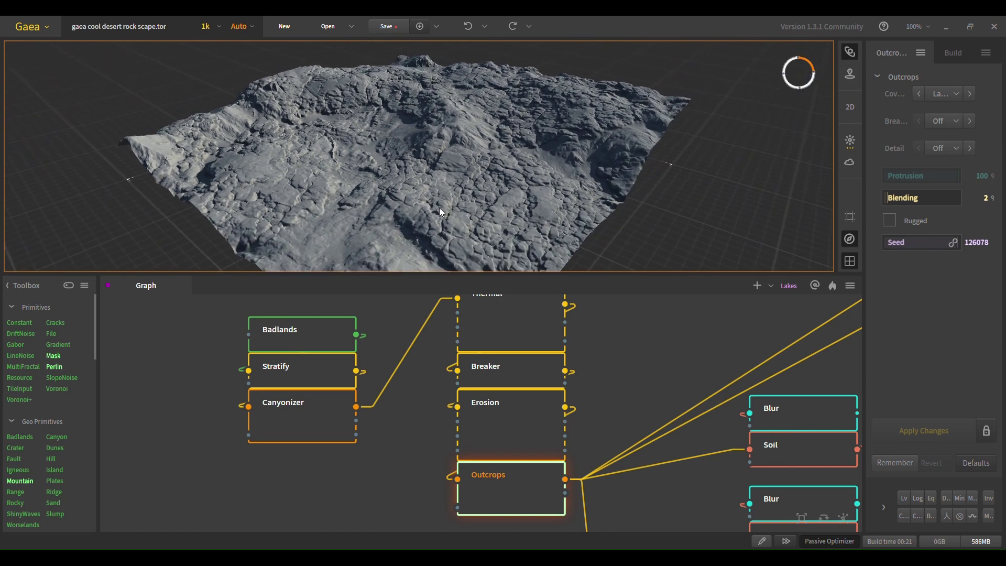
scroll(439, 208, down, 2)
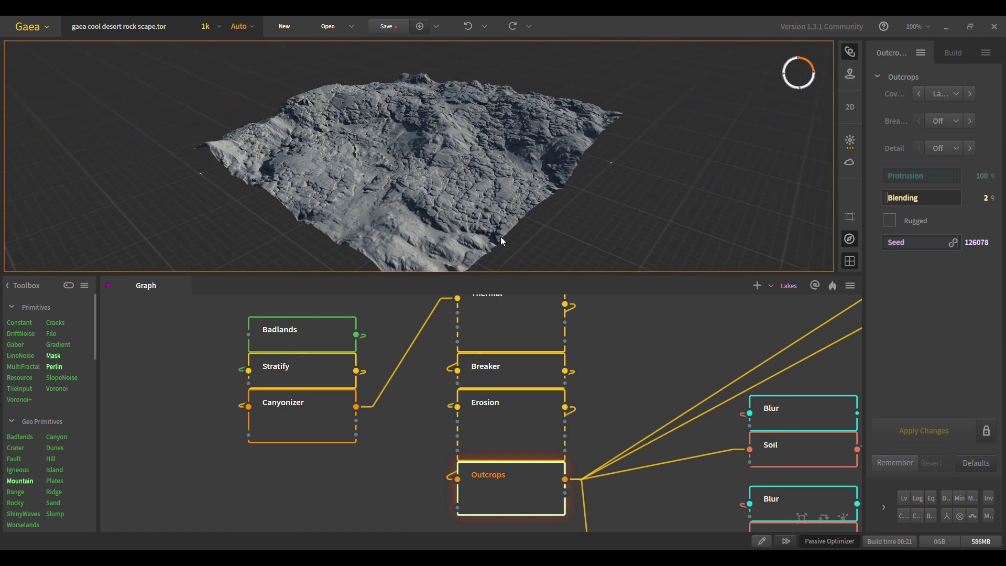
scroll(503, 239, down, 2)
click(531, 491)
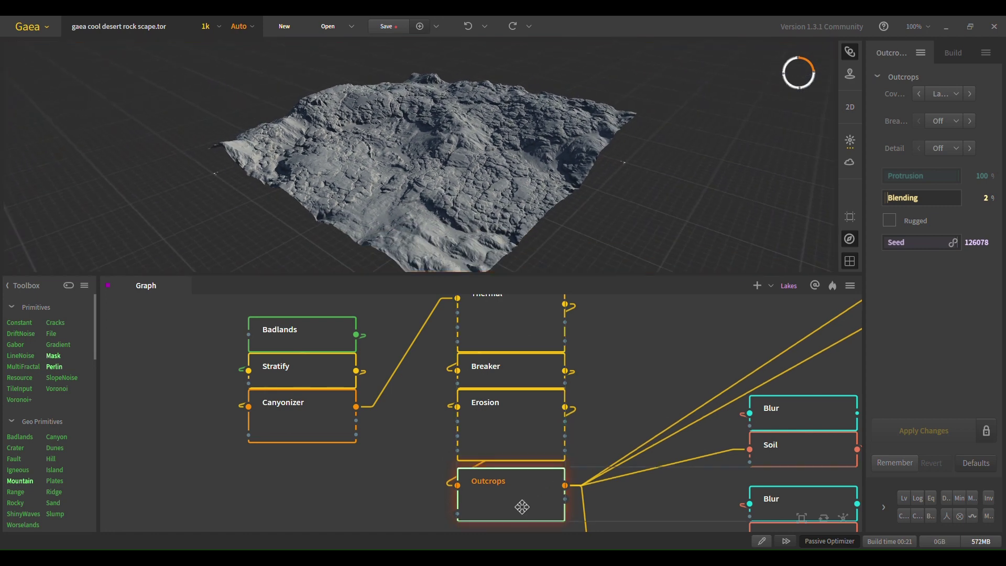
Pan and zoom the graph out to show the SatMaps, Growth and final Combine nodes
middle_drag(638, 422, 495, 395)
scroll(496, 395, down, 3)
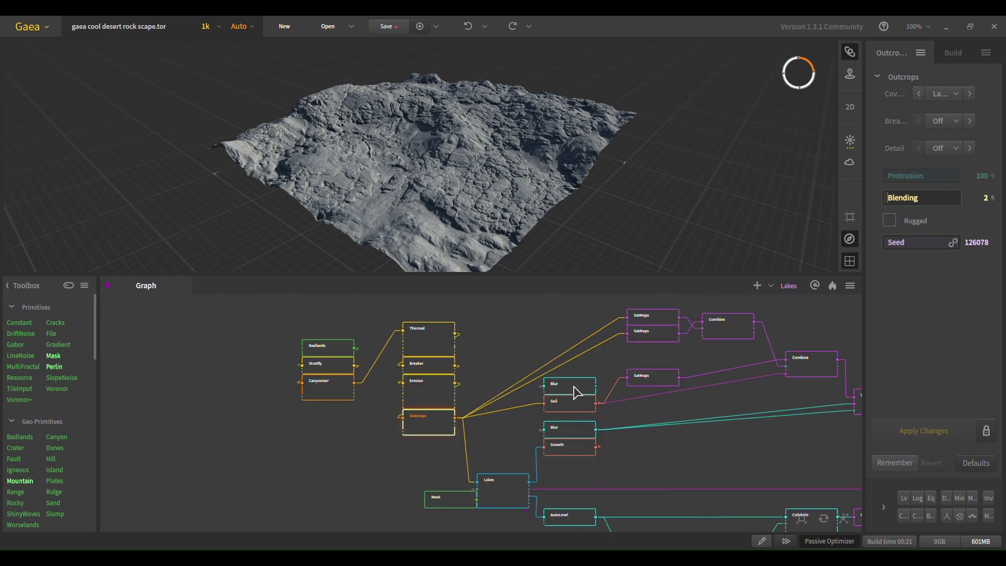
scroll(577, 390, up, 2)
scroll(472, 344, down, 3)
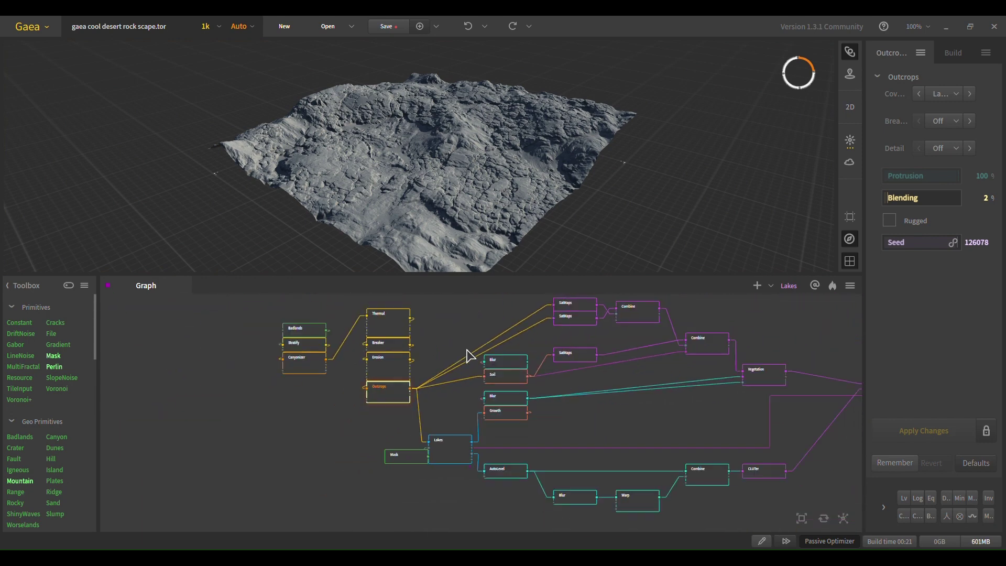
scroll(474, 357, up, 1)
mouse_move(470, 368)
middle_down()
mouse_move(392, 346)
mouse_move(461, 367)
middle_up()
scroll(395, 343, down, 1)
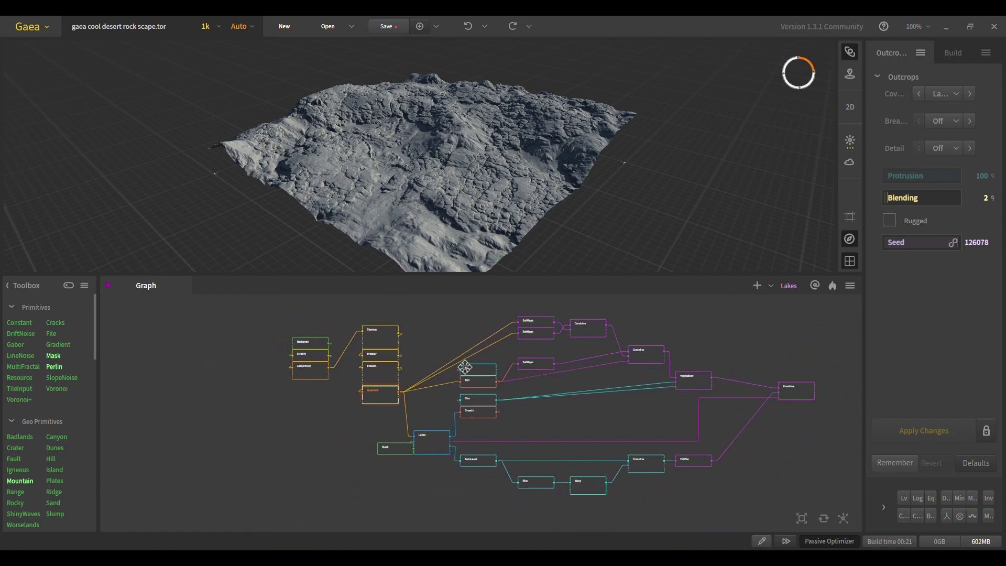
Compare the grey Outcrops terrain with the final coloured Combine output with teal lakes
click(808, 397)
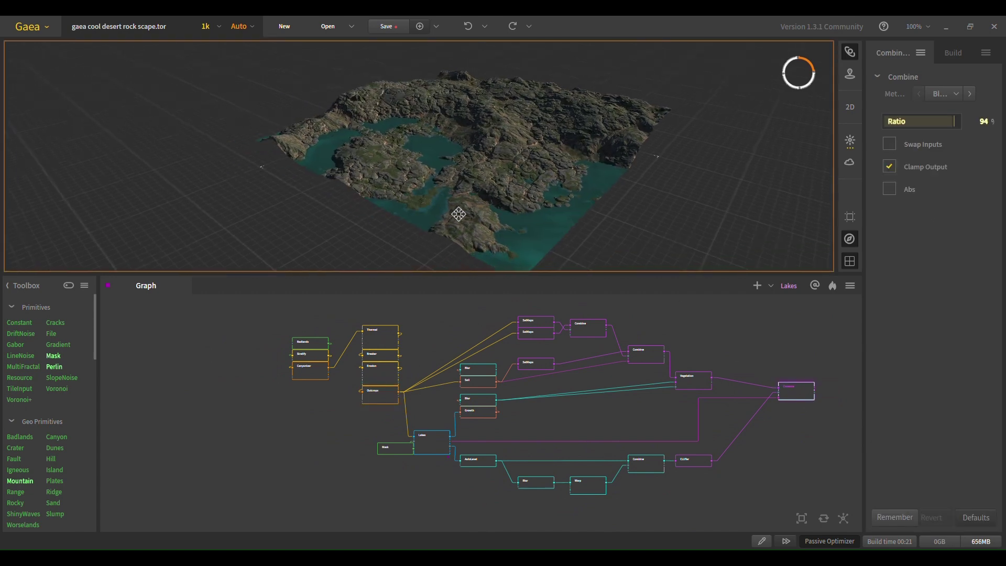
scroll(451, 209, up, 2)
click(387, 398)
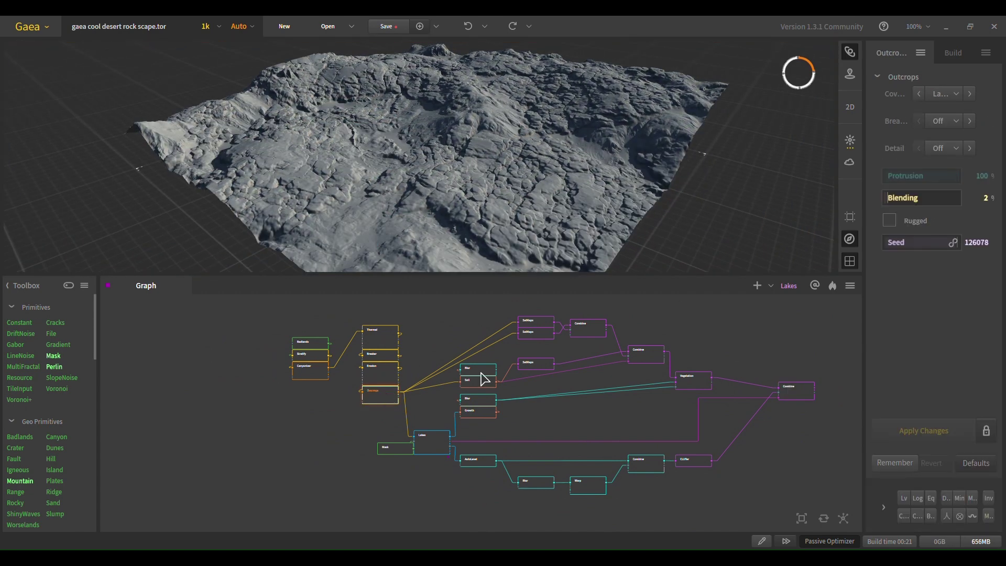
drag(257, 322, 445, 414)
click(386, 399)
click(797, 397)
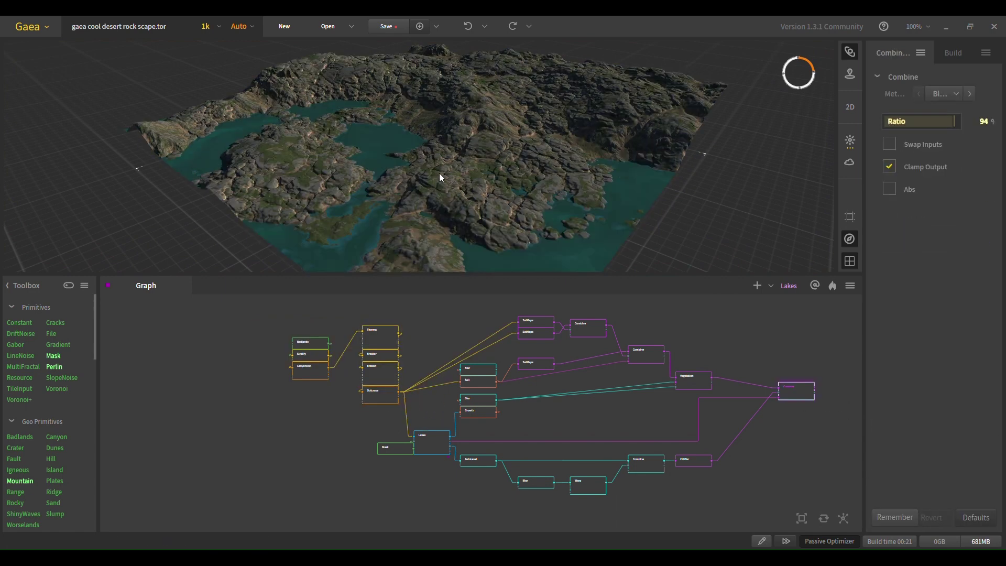
Preview the upper and lower SatMaps colourings of the terrain
middle_drag(449, 366, 429, 401)
scroll(467, 375, up, 3)
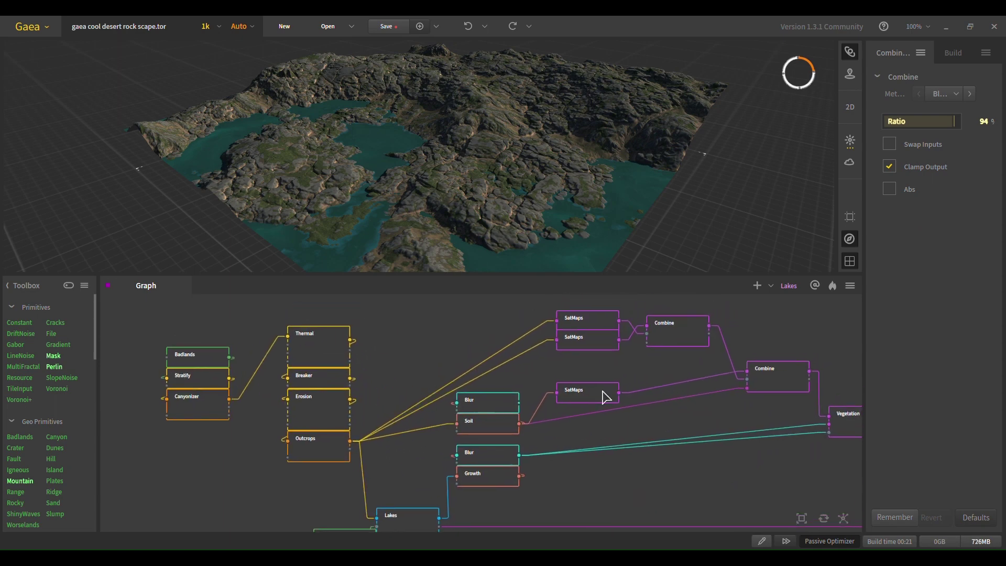
click(587, 322)
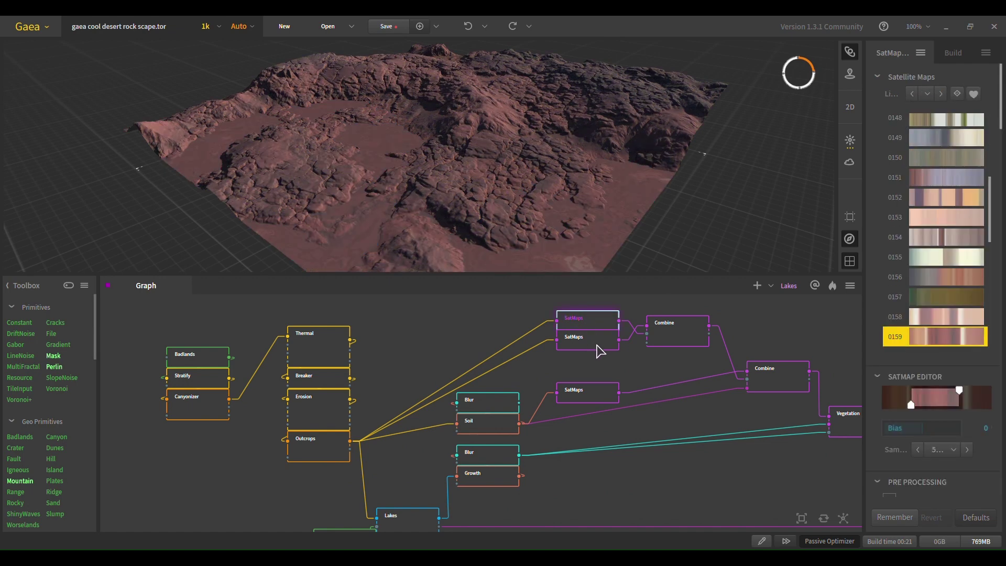
click(597, 345)
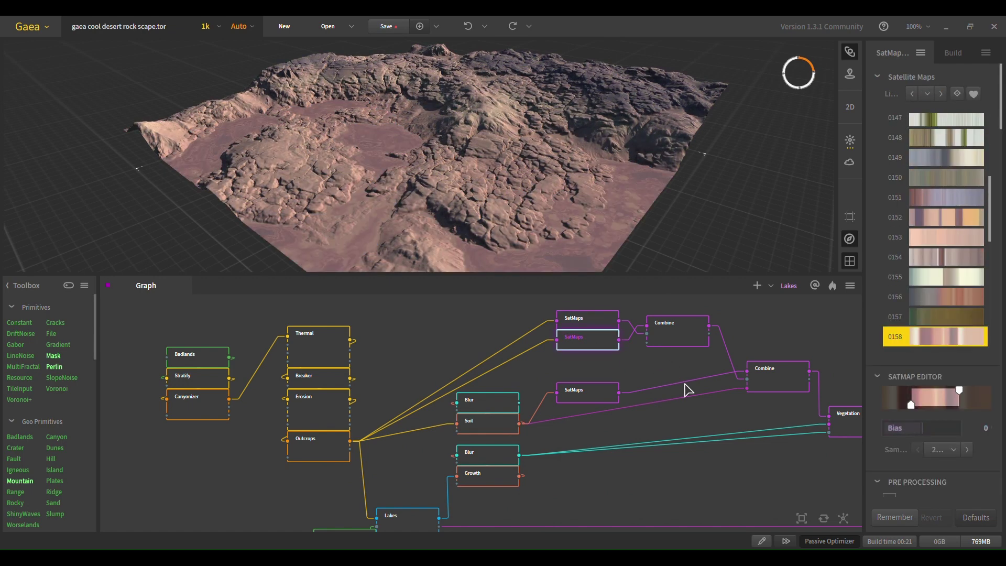
Inspect the upper Combine blend settings and the lower Combine's Add settings
middle_drag(681, 390, 611, 397)
click(608, 350)
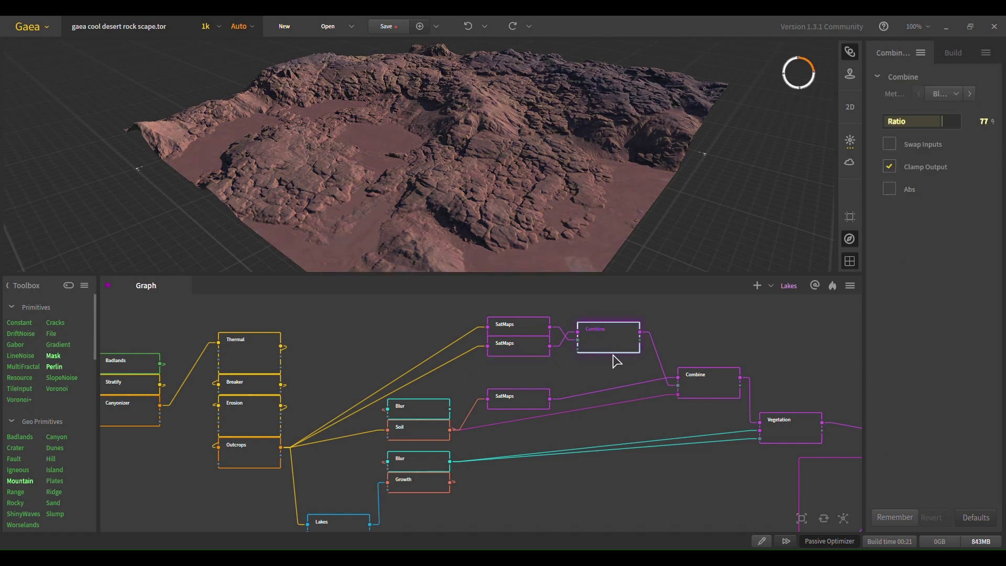
scroll(568, 378, down, 2)
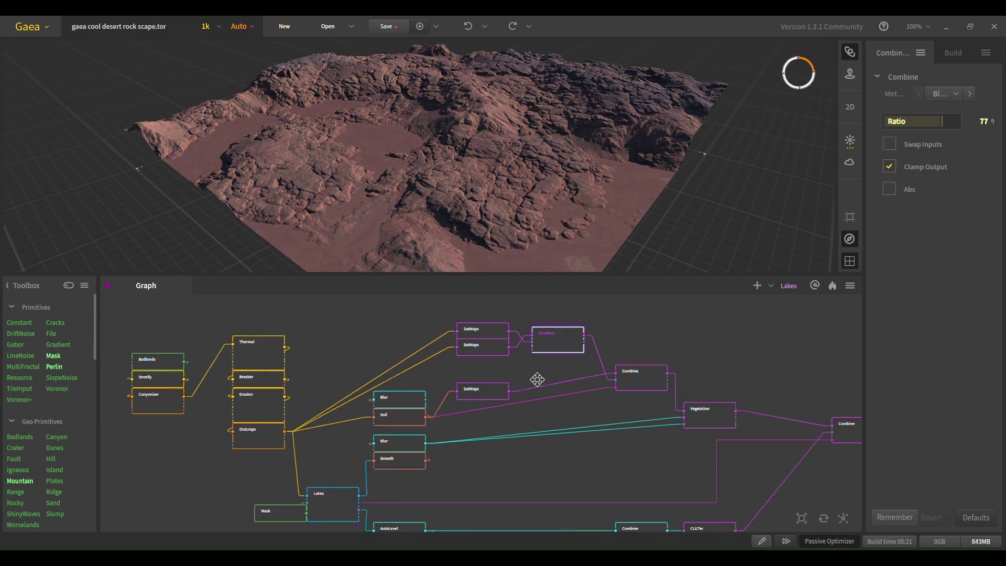
click(636, 387)
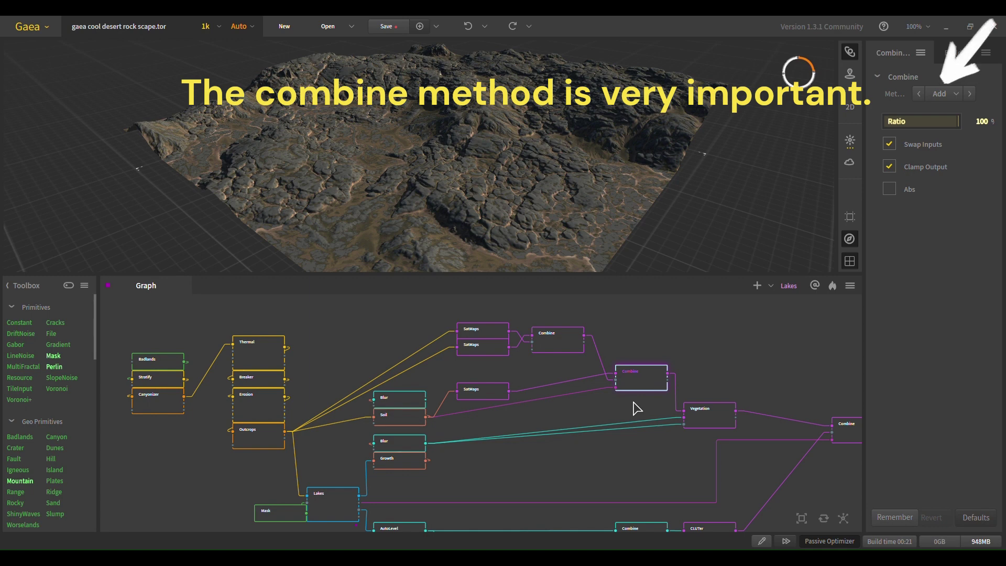
click(569, 344)
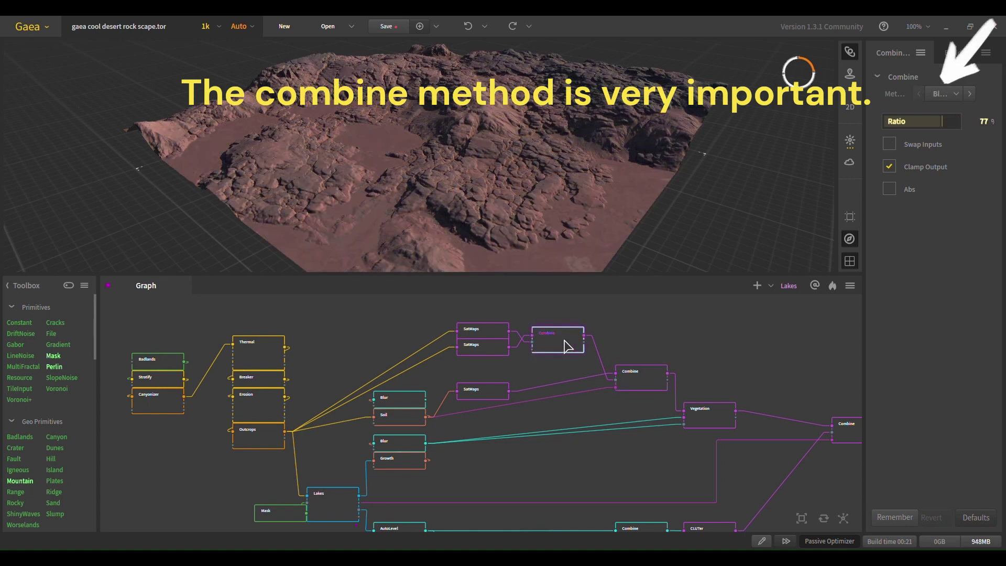
Compare middle SatMaps with upper Combine, ending on the Combine adding soil colours at Ratio 100
click(480, 394)
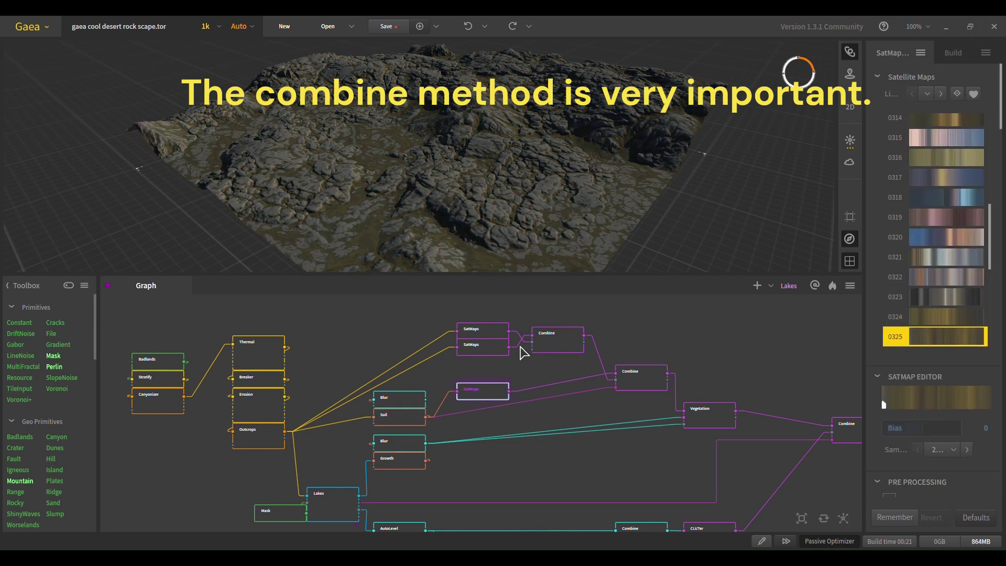
click(554, 340)
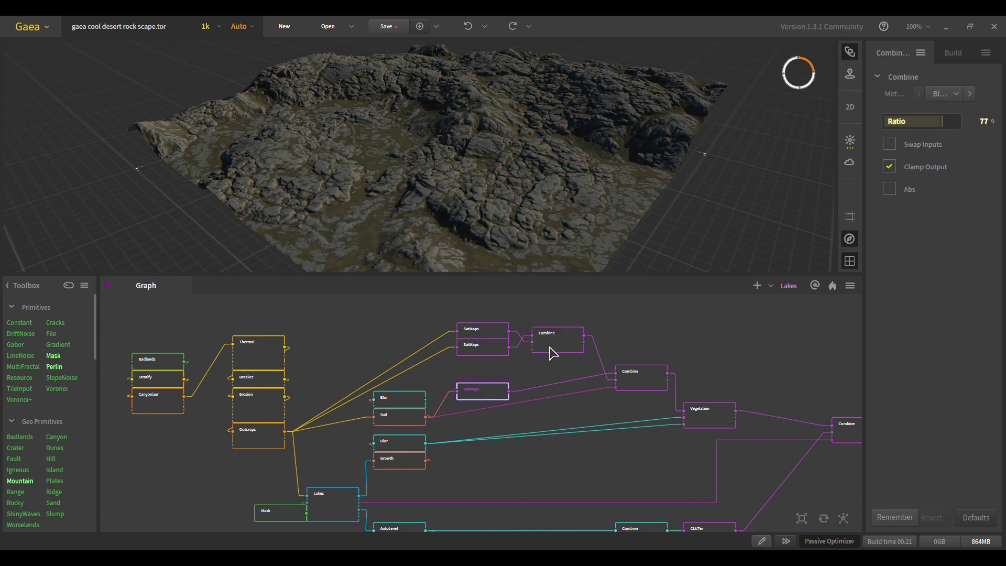
click(483, 395)
click(541, 348)
click(645, 399)
click(646, 393)
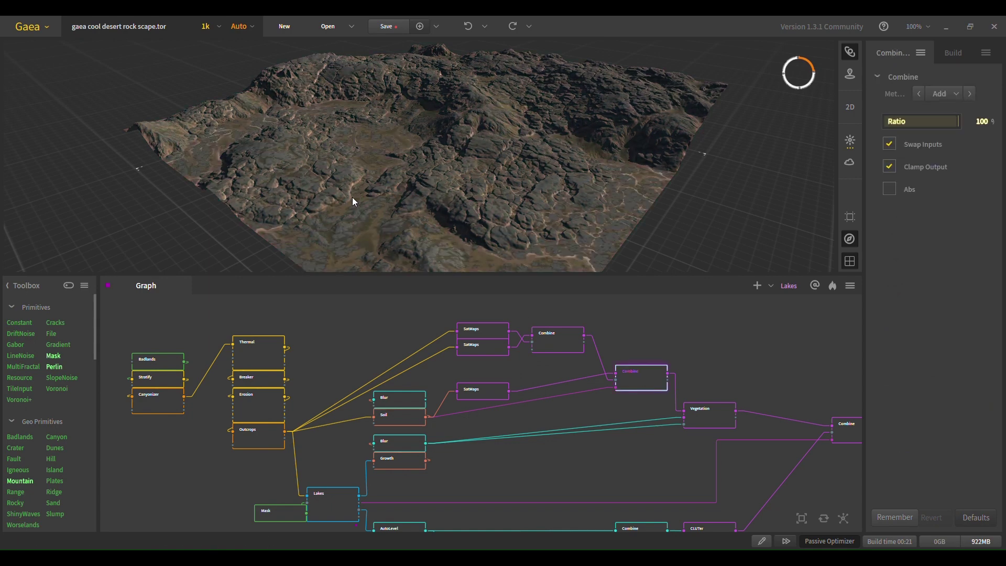
Preview the Soil mask, then its Blur output at Power 2.00, Iterations 01, Fast type
scroll(418, 188, up, 5)
drag(410, 169, 438, 214)
scroll(438, 160, down, 5)
click(411, 420)
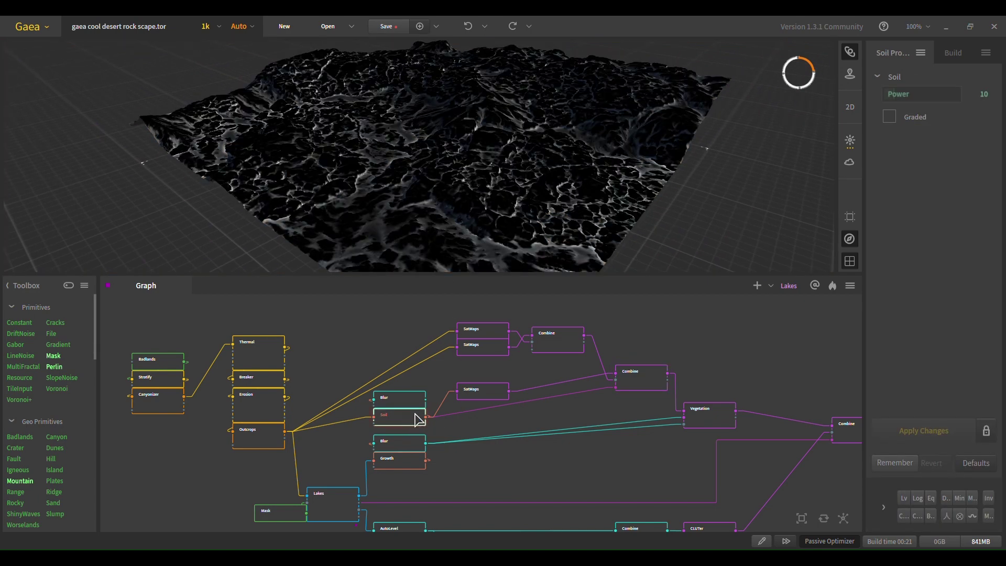
drag(498, 227, 496, 231)
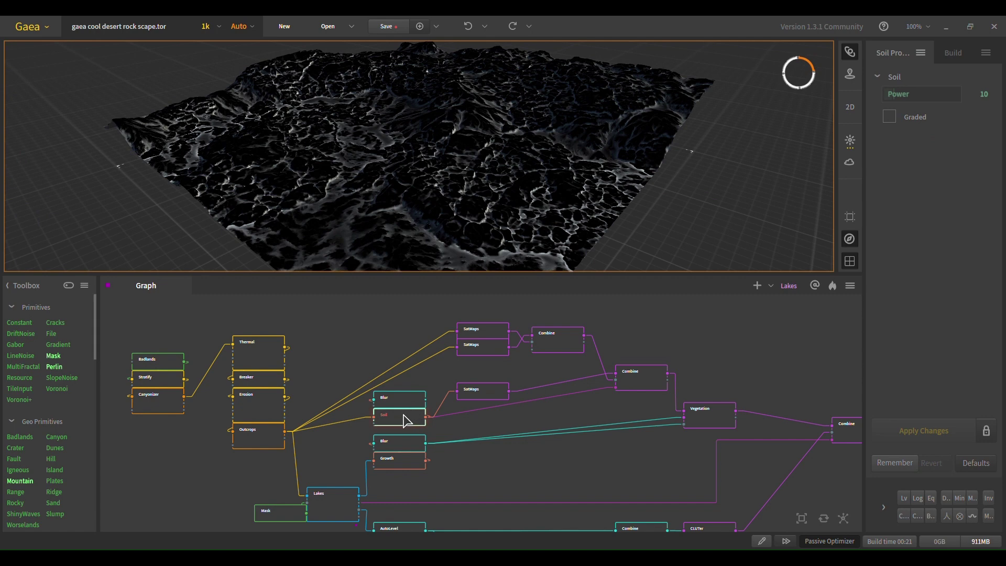
scroll(430, 206, up, 5)
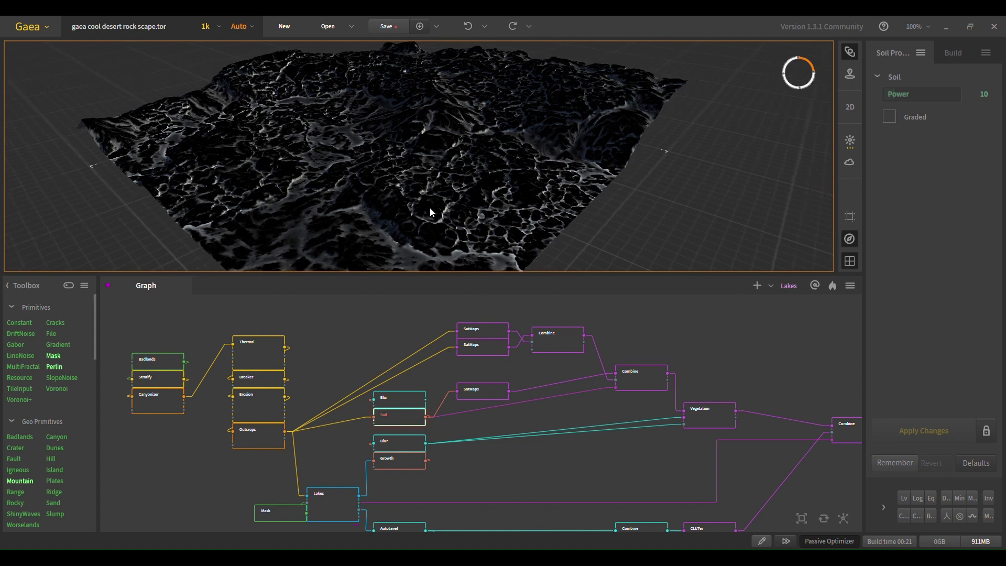
click(413, 406)
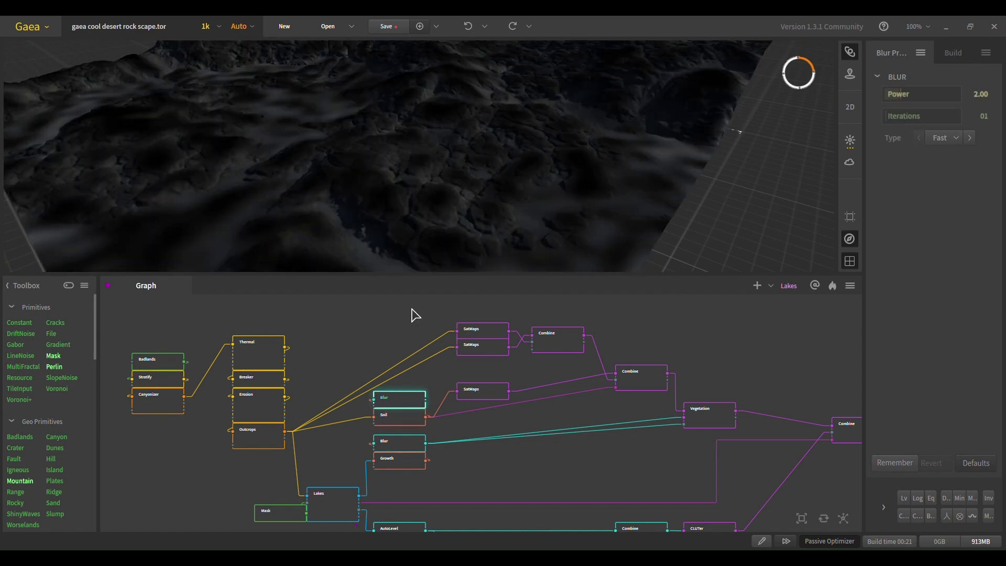
scroll(418, 225, down, 5)
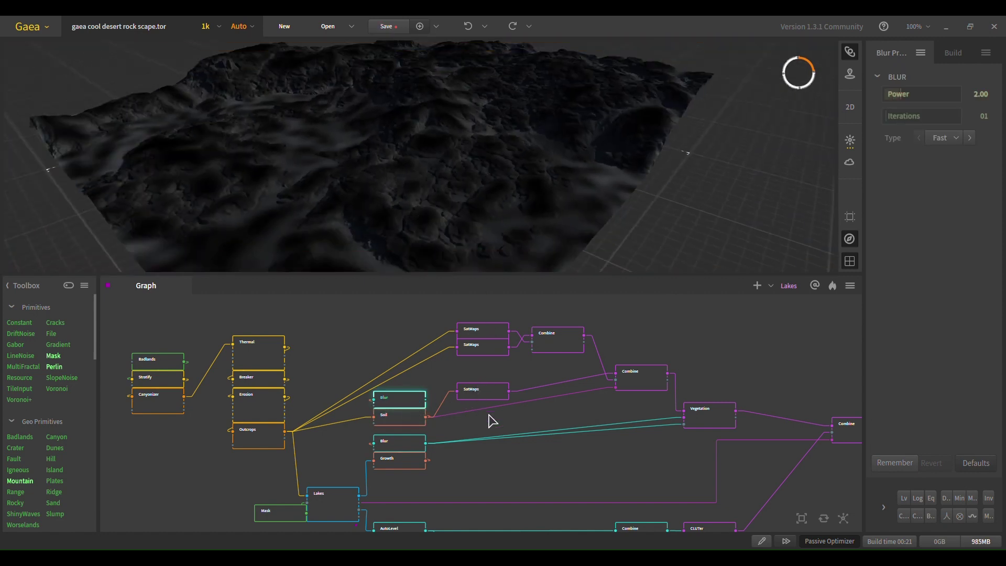
Compare the middle SatMaps colouring with the Soil mask, orbiting the coloured terrain
click(482, 390)
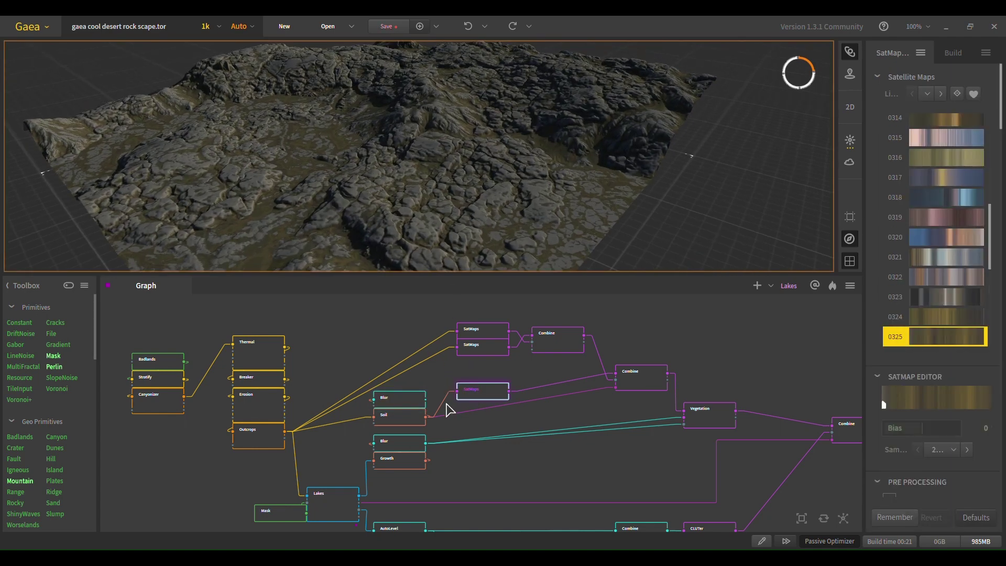
scroll(440, 418, up, 3)
click(403, 425)
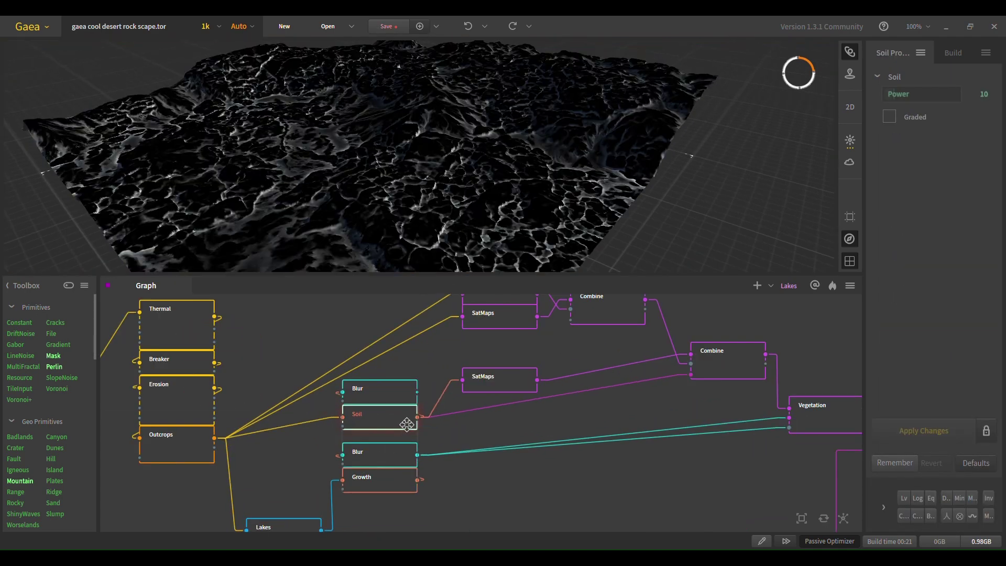
click(506, 382)
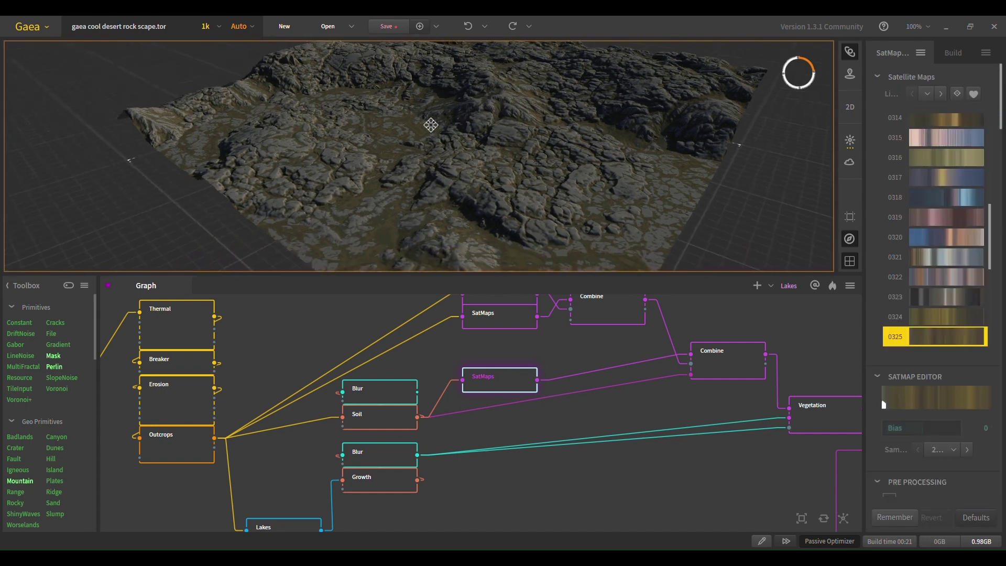
drag(431, 125, 429, 125)
drag(480, 163, 487, 191)
Preview the Combine output adding tan soil colouring at Ratio 100, checked against Soil
click(705, 352)
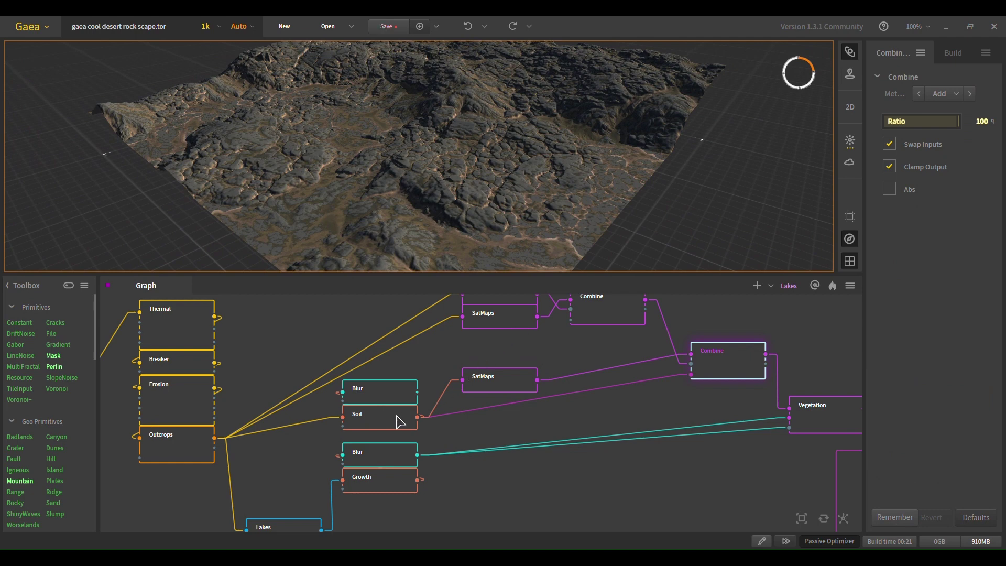
click(399, 421)
click(730, 360)
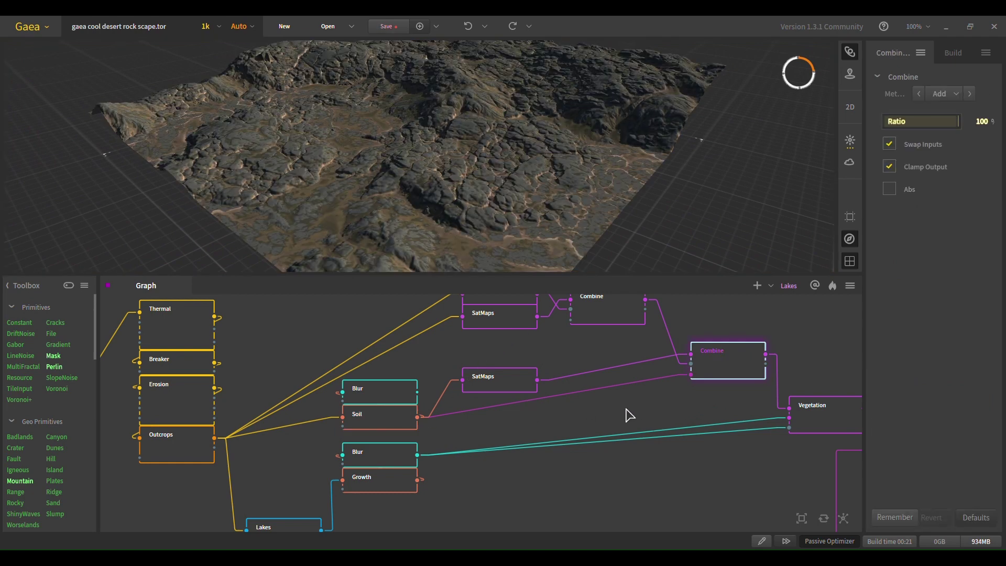
middle_drag(604, 412, 541, 439)
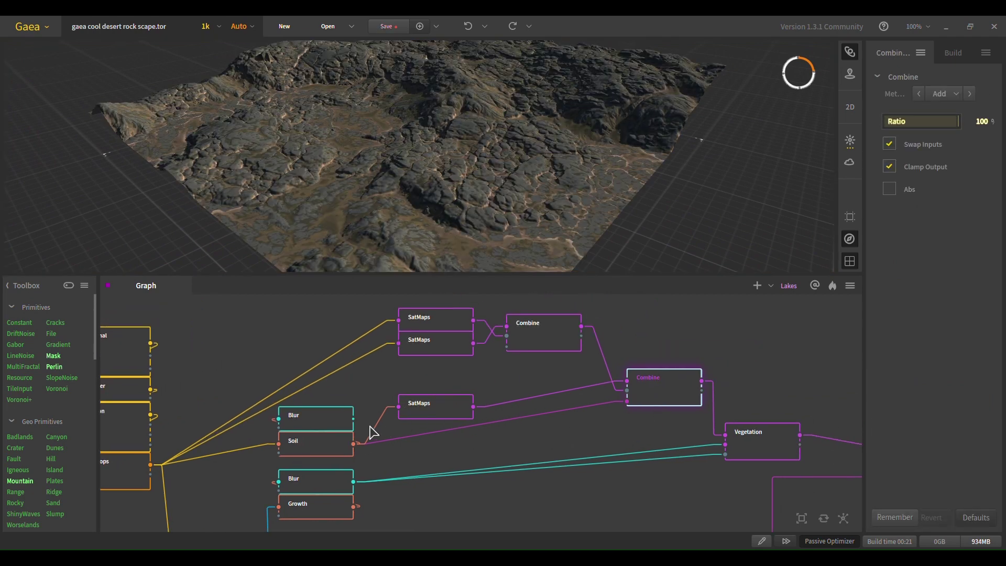
Preview the Vegetation node's green cover, then the Growth mask that drives it
middle_drag(535, 423, 277, 394)
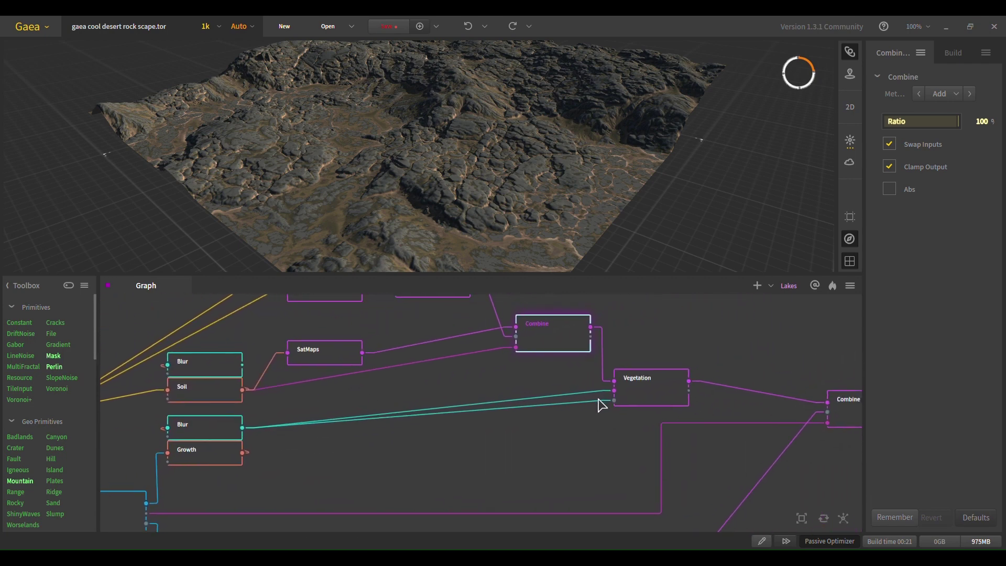
click(637, 394)
middle_drag(464, 399, 518, 414)
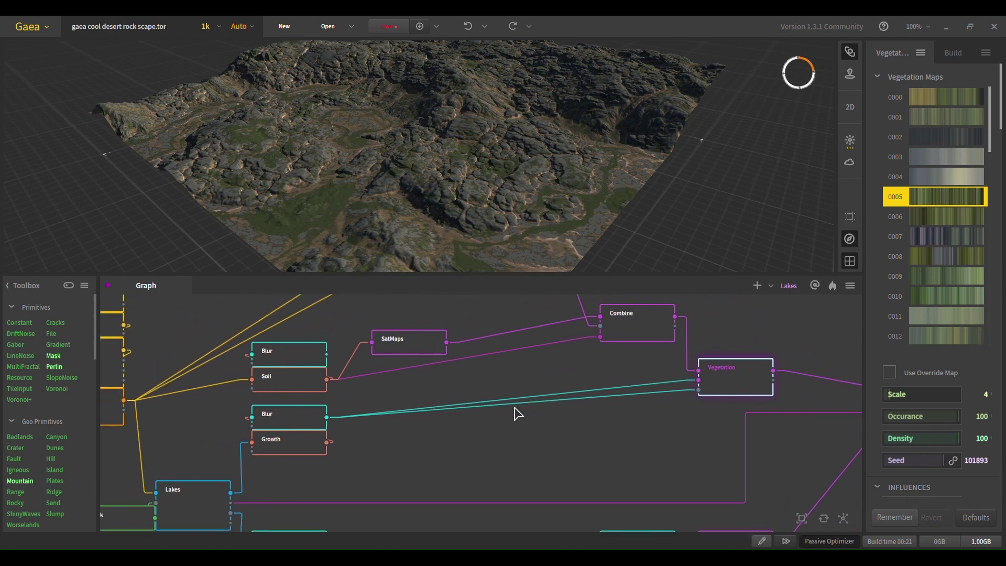
click(288, 454)
drag(427, 216, 405, 149)
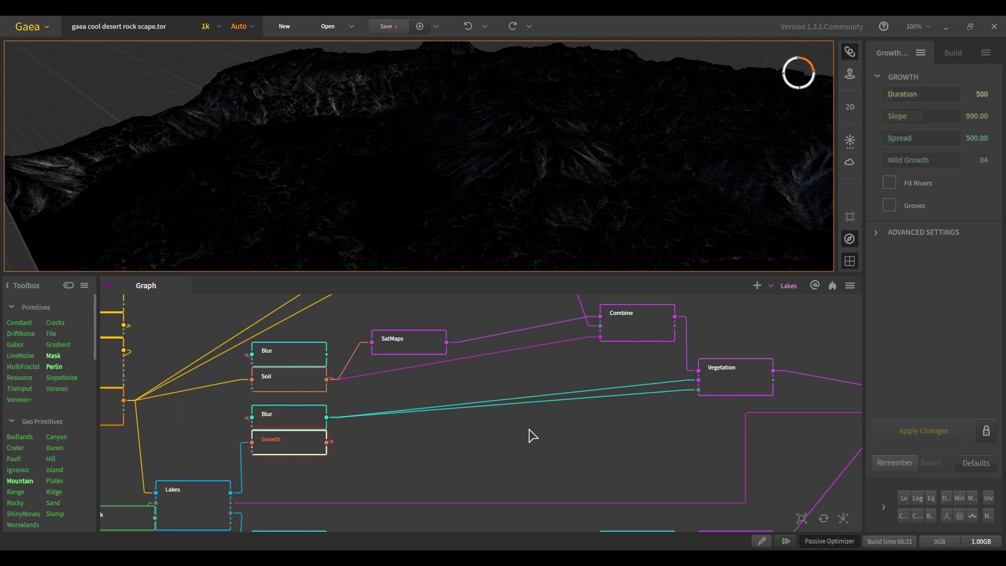
Return to the Vegetation output using map 0005 at Scale 4, Density 100
middle_drag(533, 436, 464, 453)
click(655, 413)
middle_drag(595, 422, 574, 417)
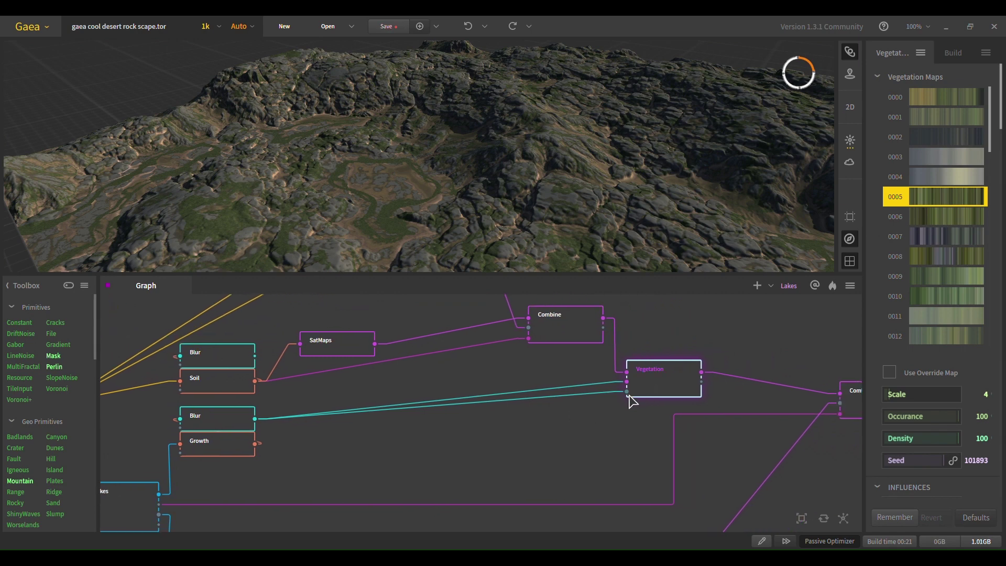
scroll(613, 416, up, 3)
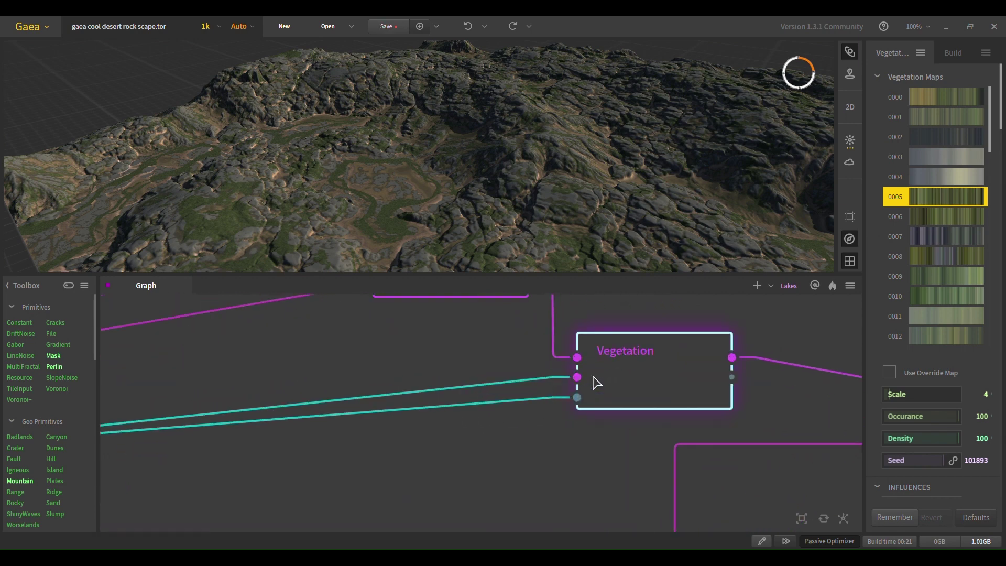
scroll(583, 392, down, 3)
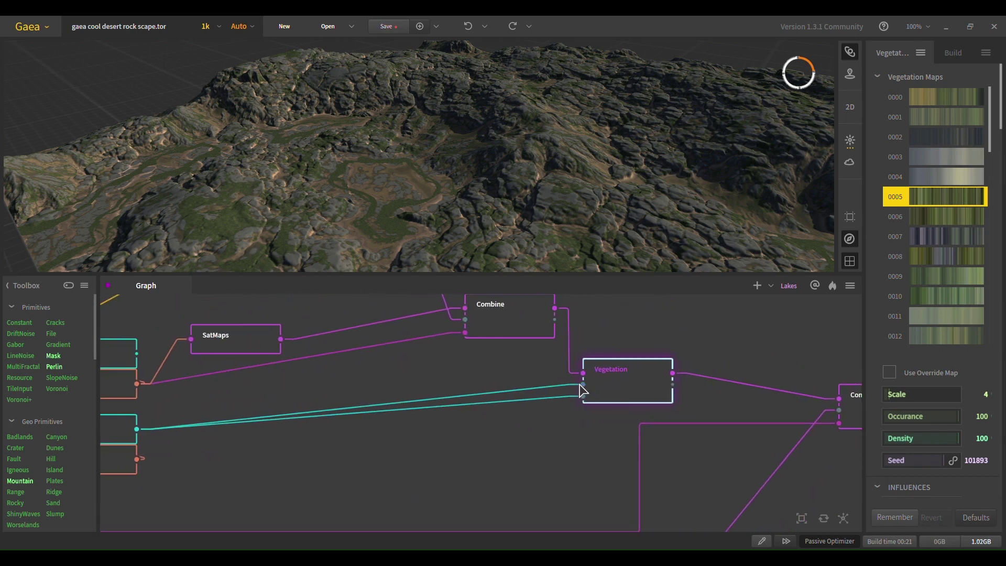
Reselect Vegetation and review its Influences: Chaos 18, Slope Bottom 29, Slope Top 11
click(585, 445)
click(607, 395)
mouse_move(535, 176)
mouse_down()
mouse_move(532, 162)
mouse_move(516, 163)
mouse_move(538, 168)
mouse_up()
scroll(539, 168, down, 5)
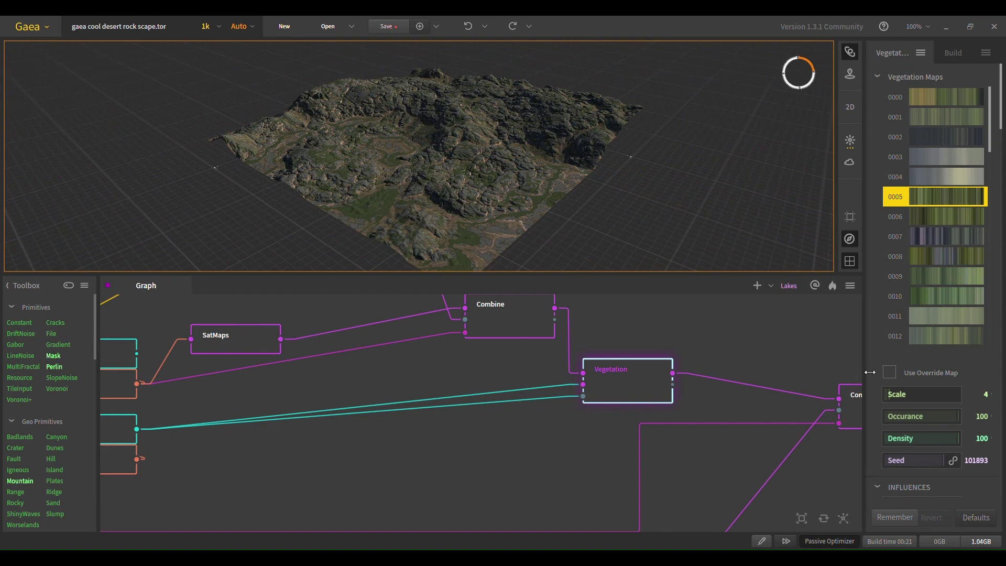
scroll(920, 394, down, 2)
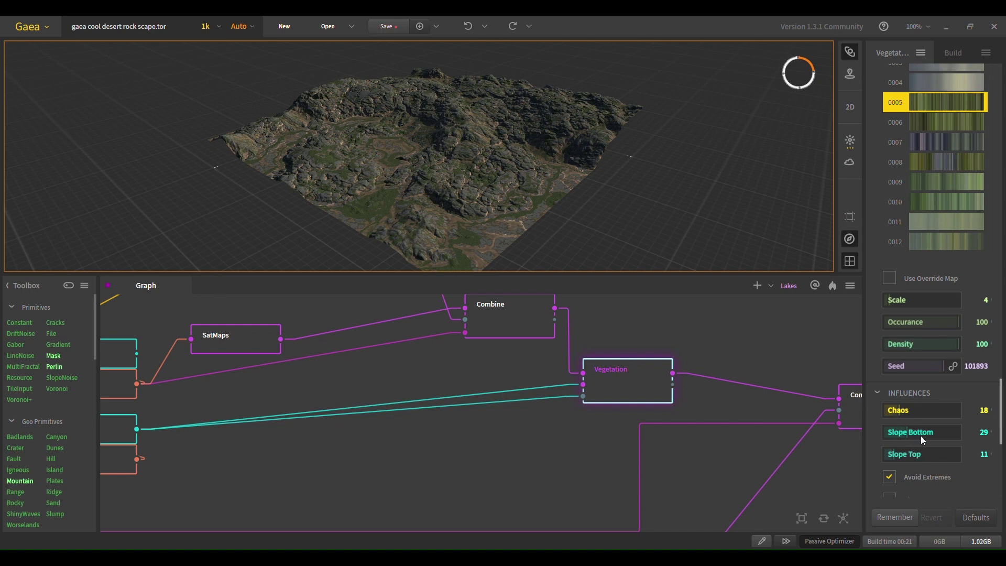
drag(468, 181, 485, 236)
scroll(504, 346, down, 2)
scroll(555, 375, down, 3)
Preview the final Combine, then the painted lake mask and the Outcrops node
click(740, 387)
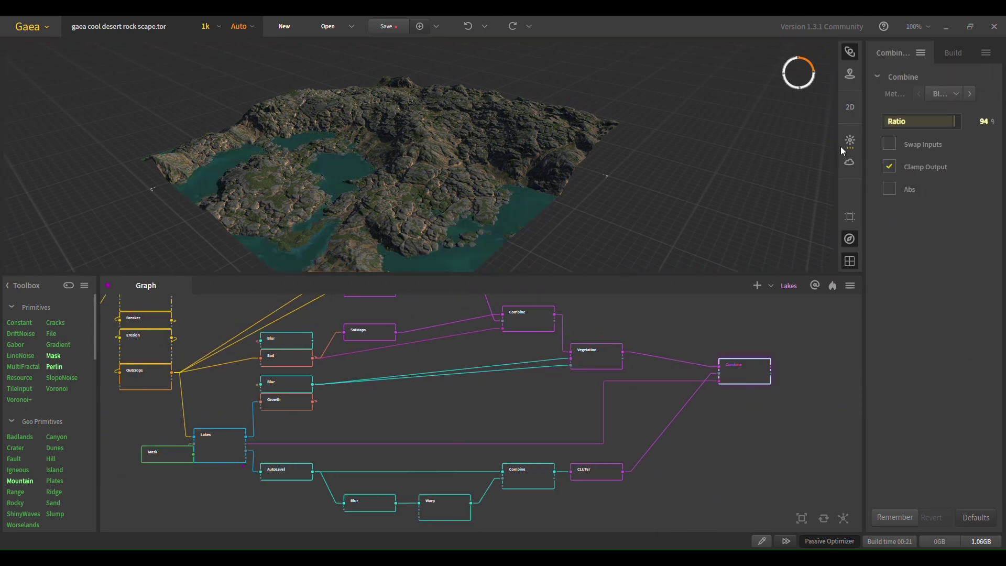
scroll(291, 382, up, 2)
scroll(269, 472, up, 1)
click(243, 456)
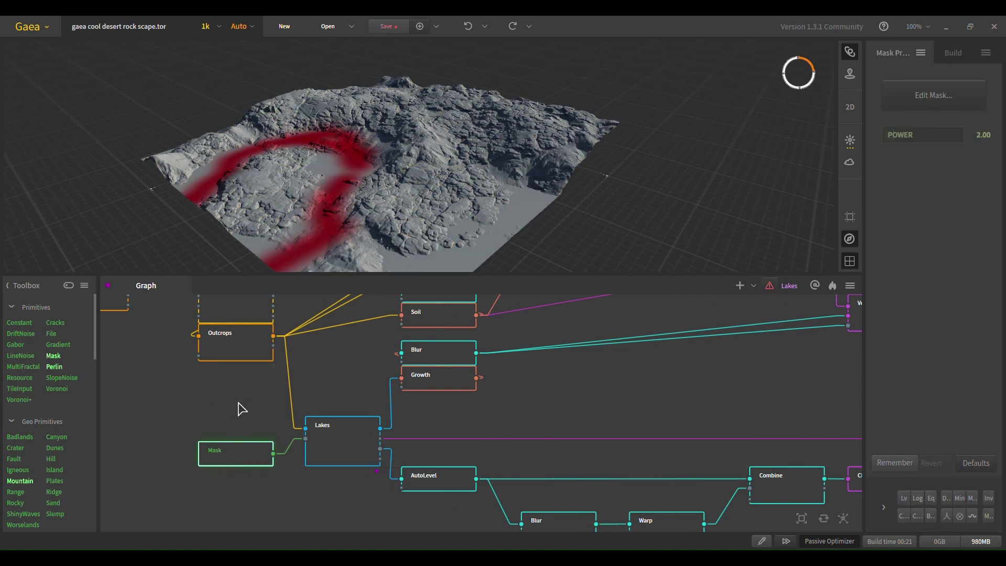
click(240, 353)
middle_drag(340, 398, 383, 390)
Preview the Lakes water at Precipitation 300, then the red lake mask, orbiting around it
click(370, 459)
scroll(278, 461, up, 2)
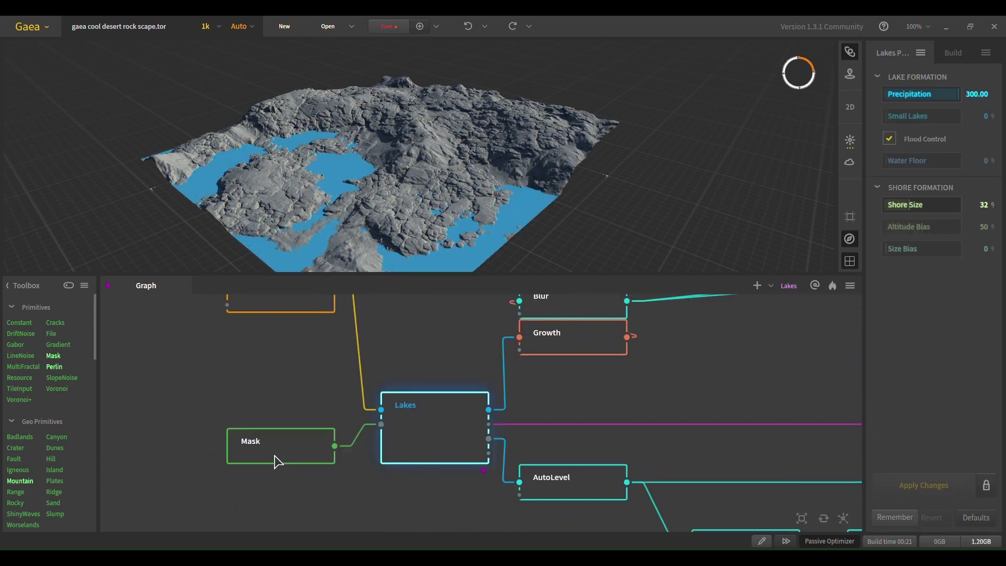
click(276, 462)
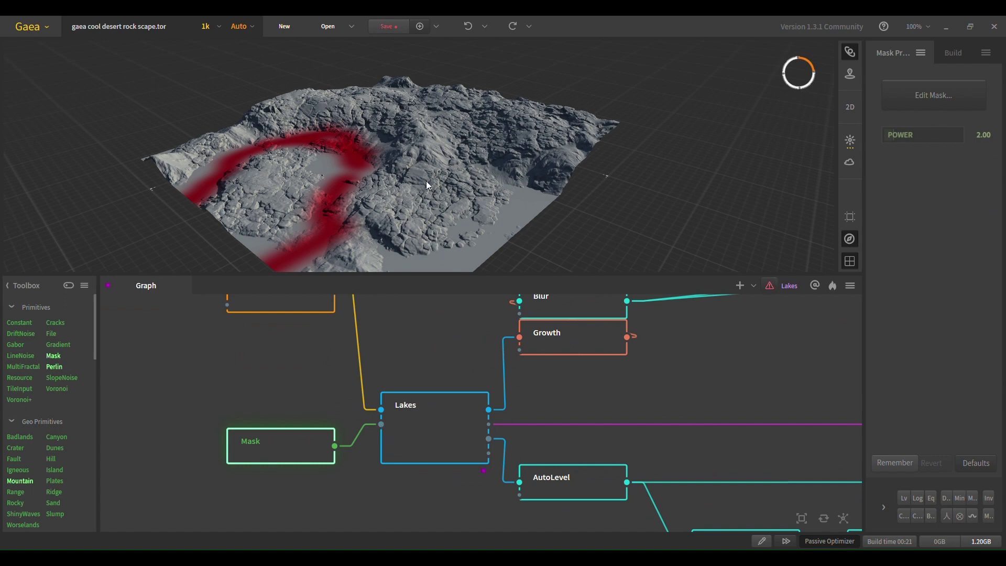
drag(426, 176, 388, 181)
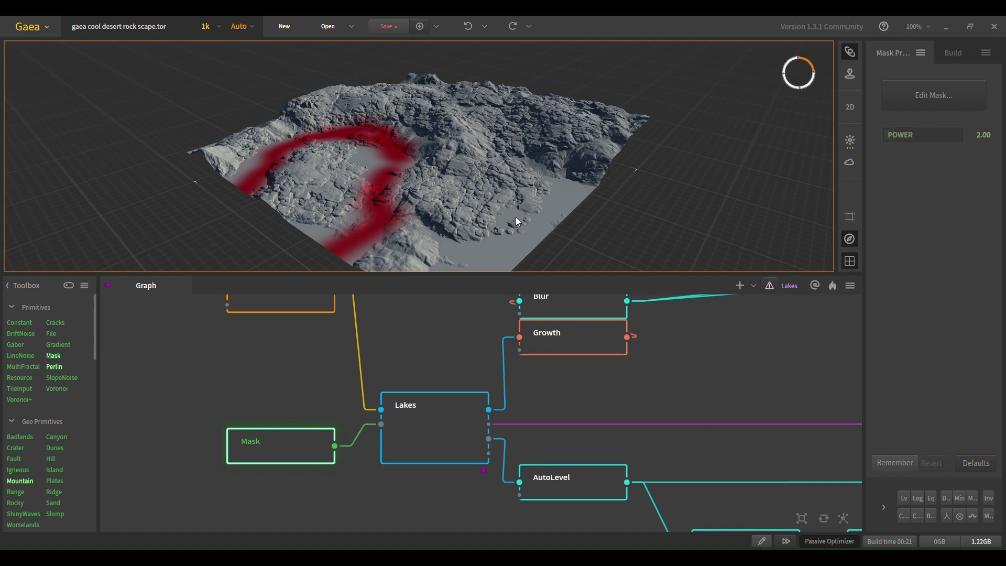
Bring Outcrops, Lakes and Mask into view and open the painted mask in the 2D editor
middle_drag(339, 476, 360, 400)
scroll(387, 448, down, 5)
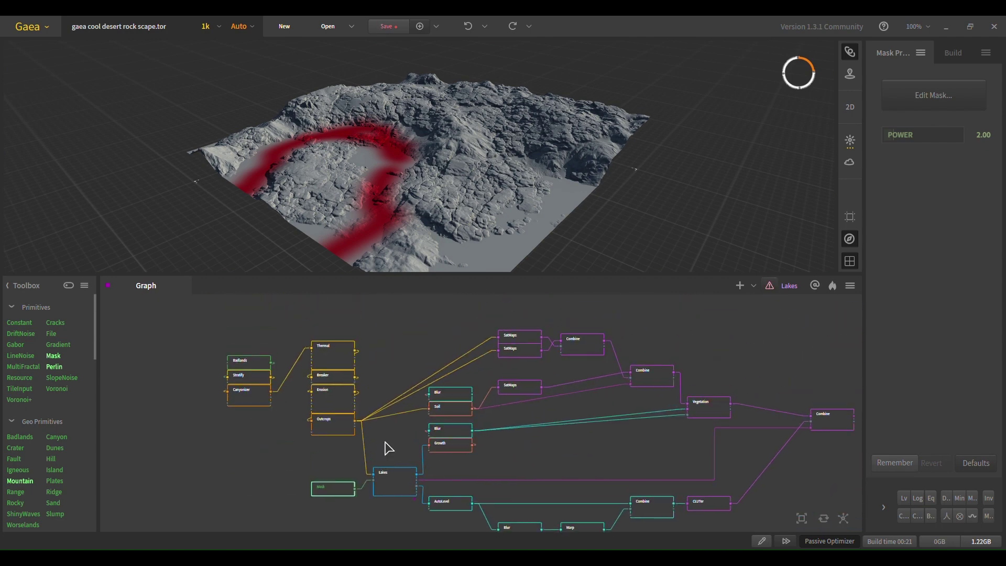
scroll(388, 448, up, 3)
middle_drag(386, 463, 405, 418)
scroll(360, 433, up, 1)
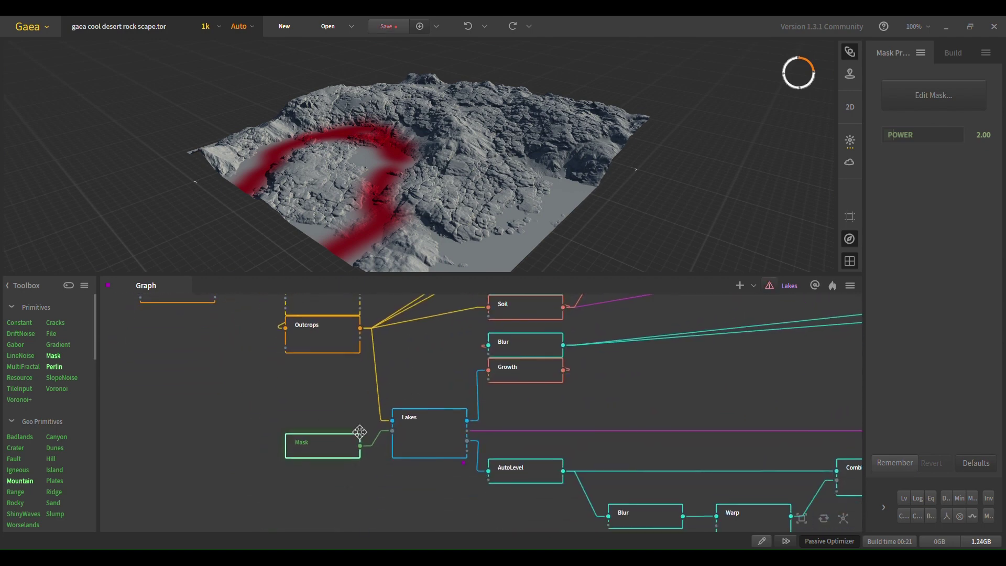
drag(382, 207, 396, 181)
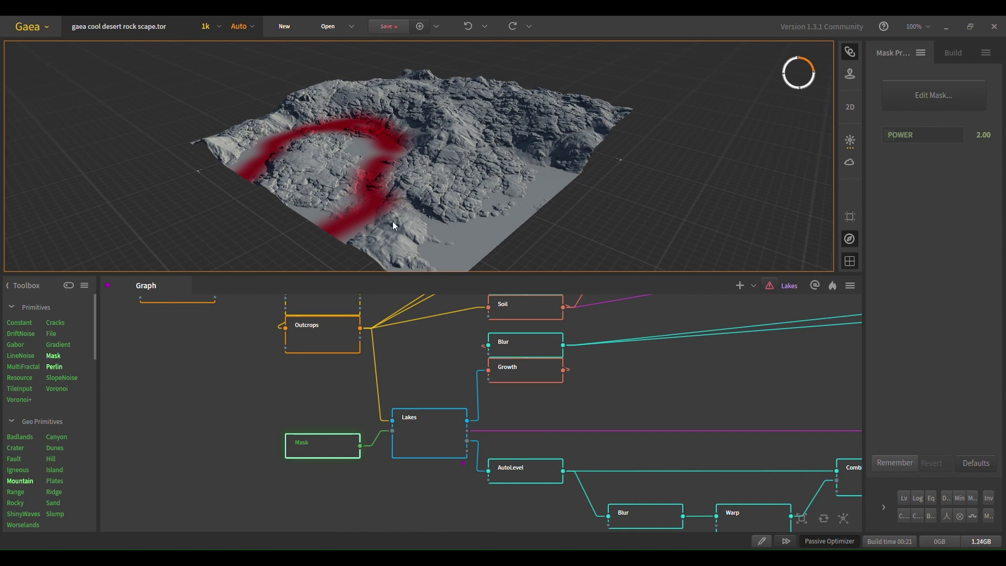
click(333, 448)
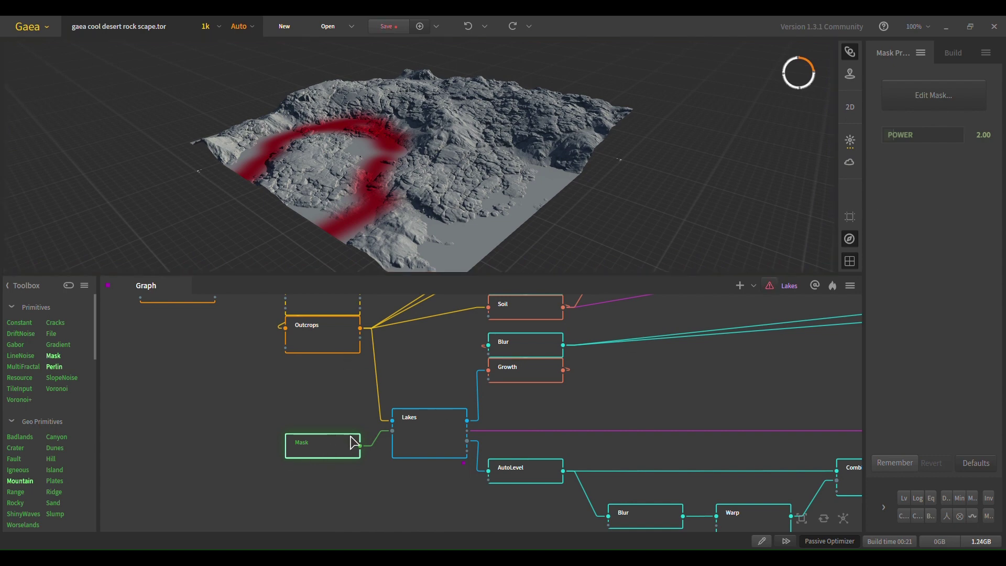
click(926, 109)
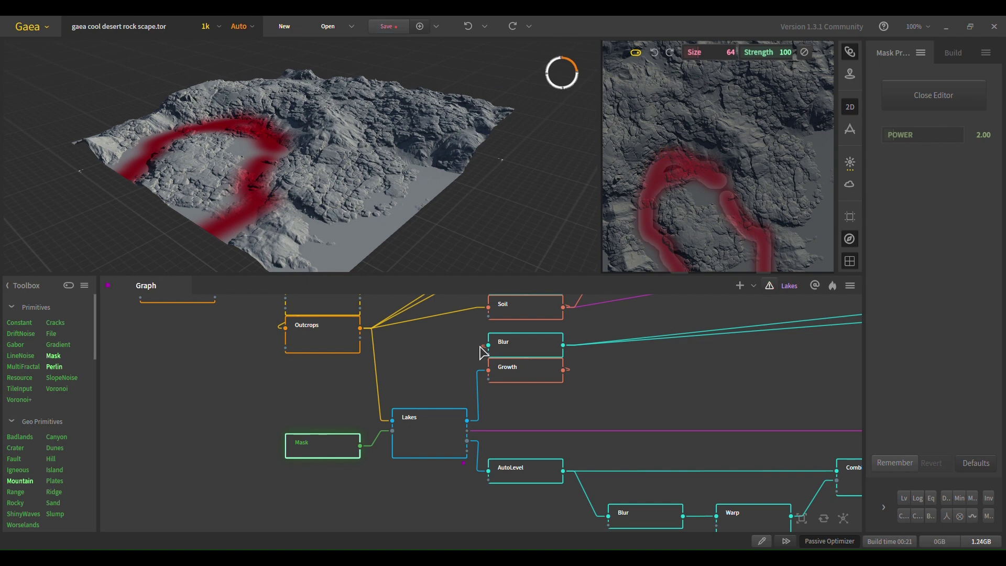
Preview the Lakes output: blue water at Precipitation 300, Shore Size 32
click(452, 435)
middle_drag(658, 385, 574, 330)
scroll(461, 380, up, 3)
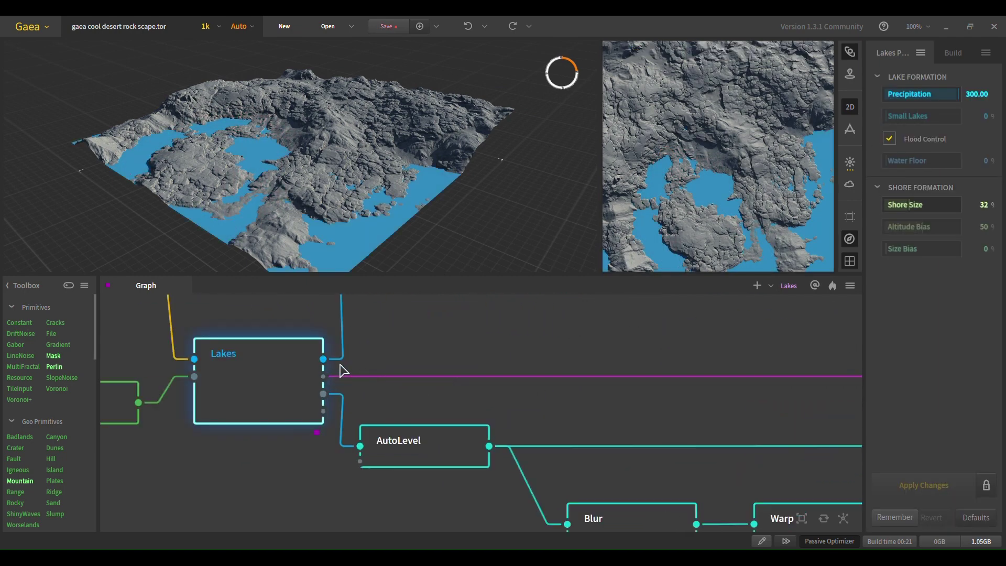
scroll(427, 371, down, 4)
middle_drag(550, 362, 512, 382)
Move the Growth node up so it sits closer under the Blur node
scroll(411, 388, up, 2)
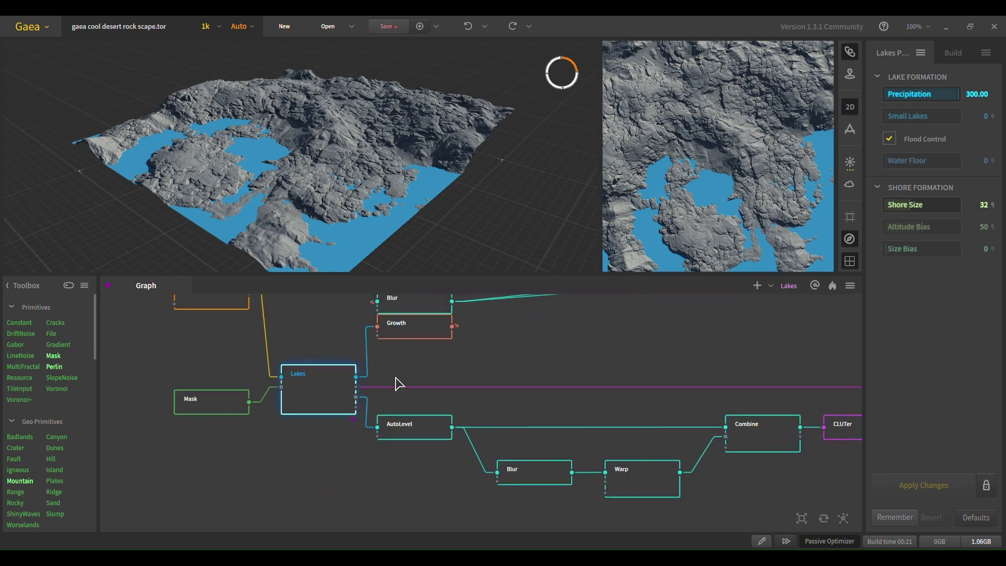
middle_drag(421, 380, 373, 384)
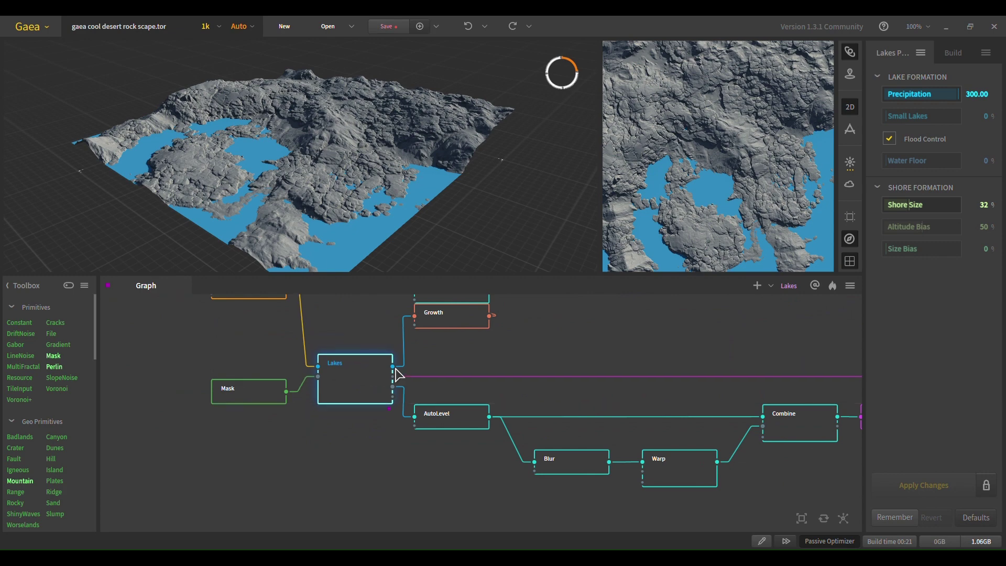
scroll(451, 371, up, 2)
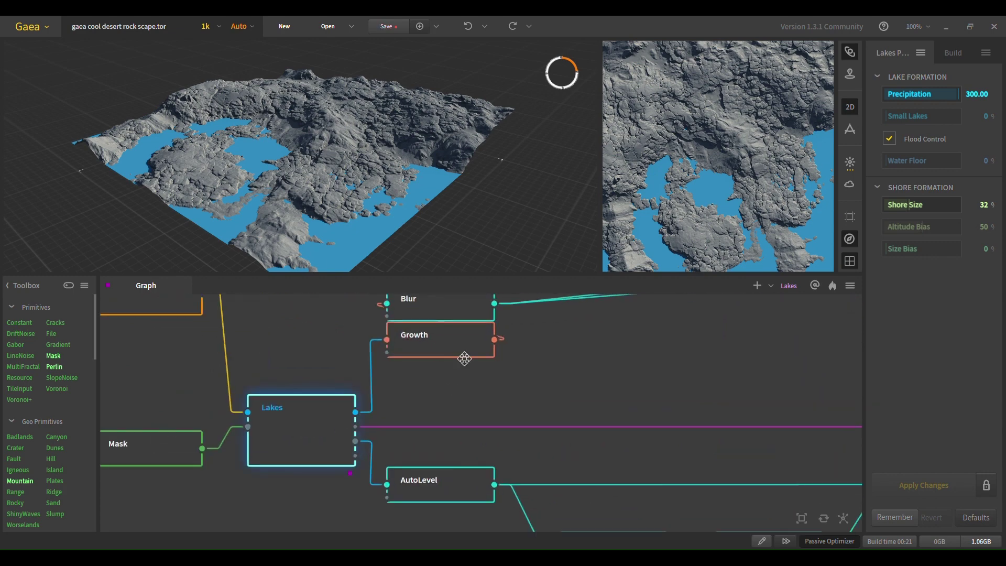
click(460, 368)
drag(460, 368, 439, 348)
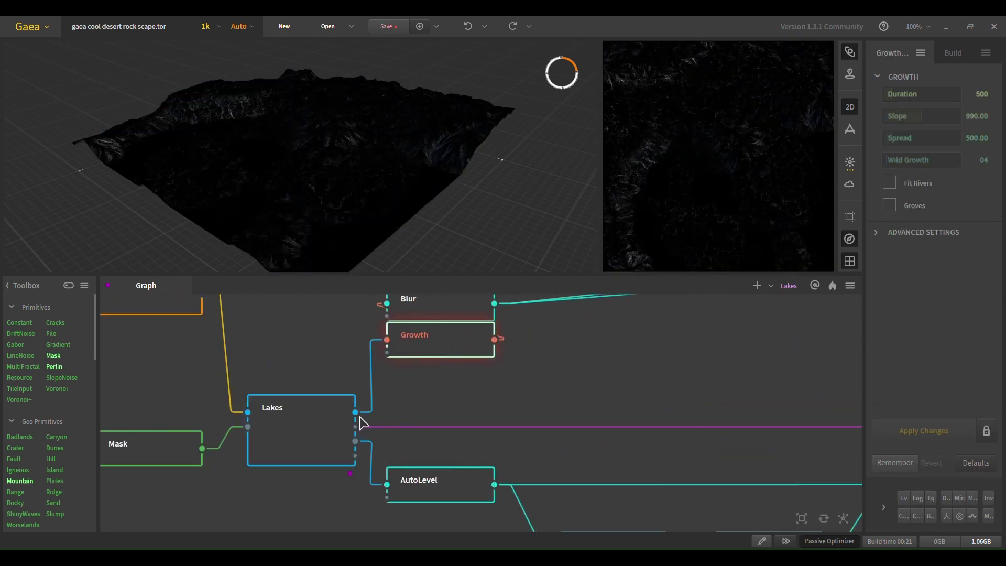
Nudge the Lakes node slightly to the right
middle_drag(391, 393, 290, 449)
middle_drag(323, 414, 402, 411)
middle_drag(173, 362, 339, 405)
middle_drag(409, 419, 332, 397)
scroll(401, 467, down, 3)
middle_drag(473, 407, 416, 395)
click(280, 407)
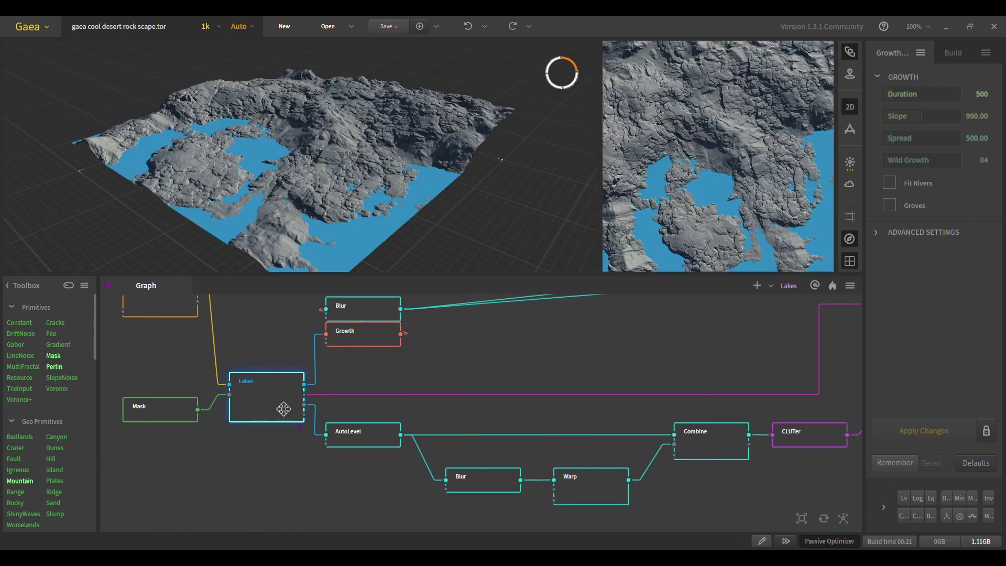
drag(280, 406, 282, 409)
Preview the AutoLevel, Blur, Warp and lake Combine node outputs in turn
click(367, 442)
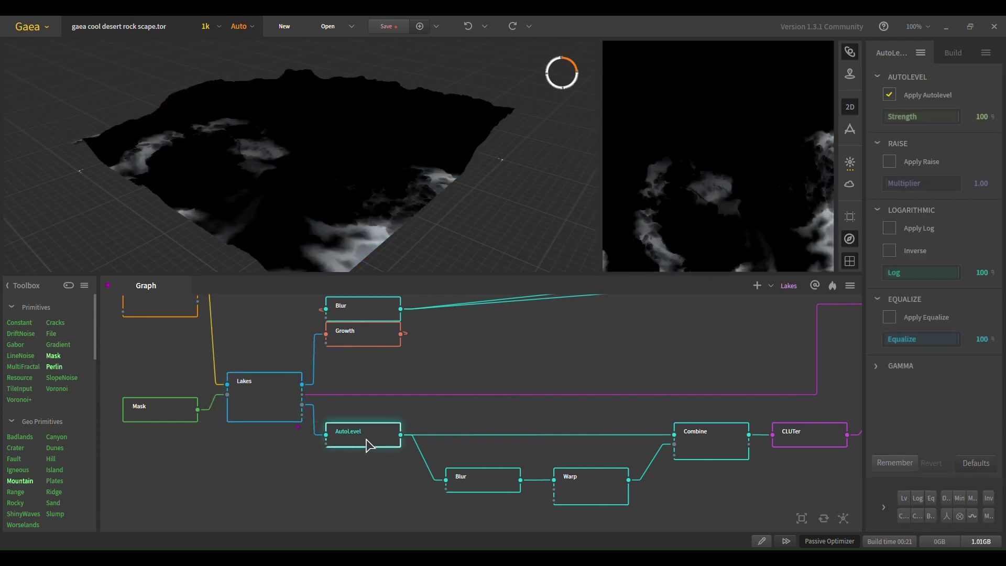
click(490, 483)
click(587, 500)
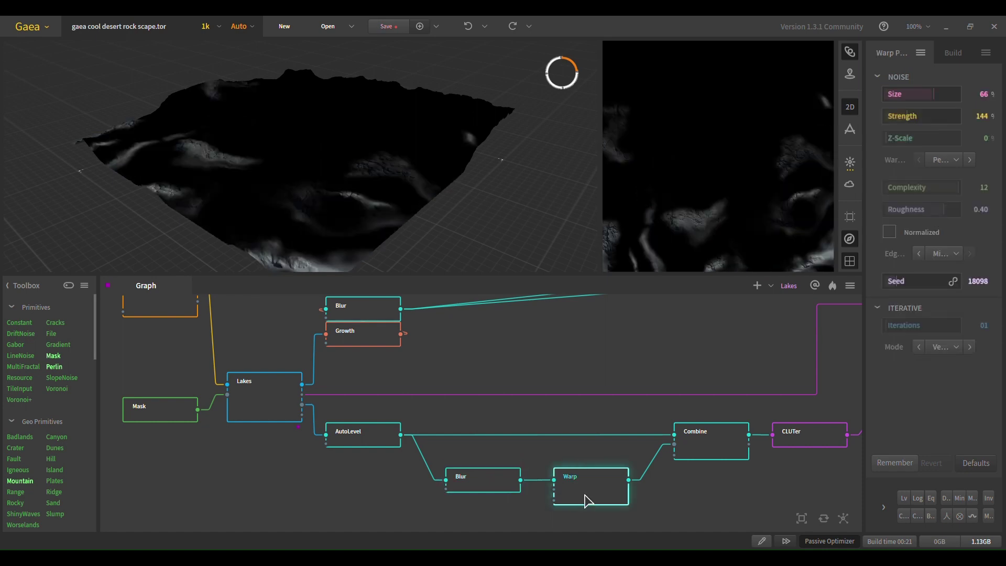
click(481, 489)
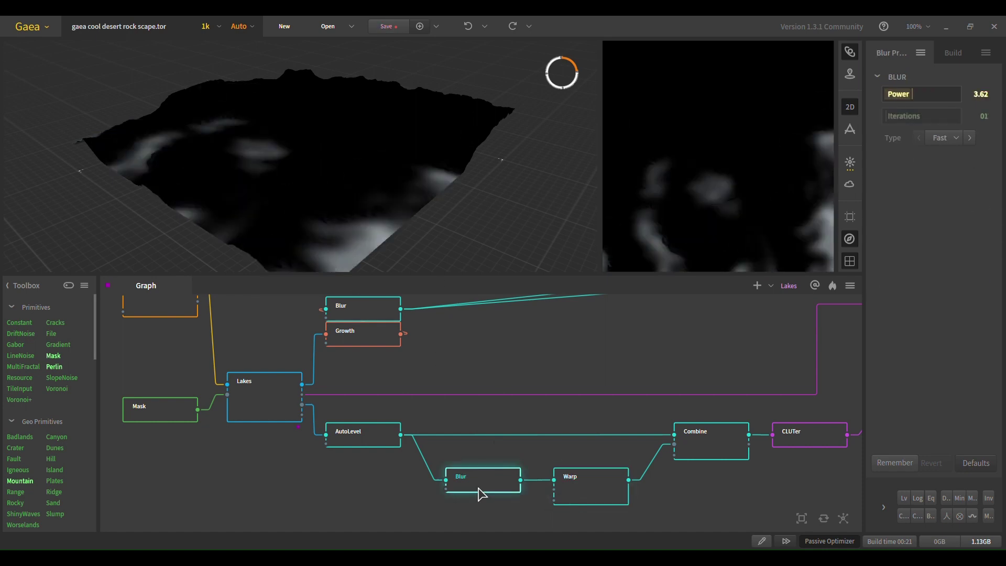
click(601, 497)
click(724, 451)
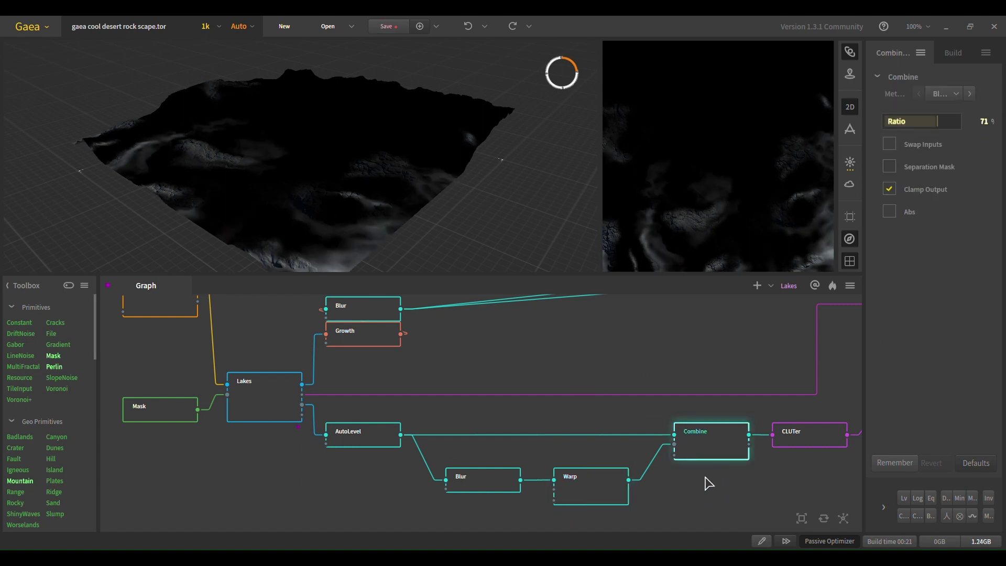
Preview the CLUTer colouring, then the final Combine output with teal lakes at Ratio 94
middle_drag(708, 480, 605, 480)
click(715, 437)
middle_drag(733, 372, 503, 422)
click(710, 338)
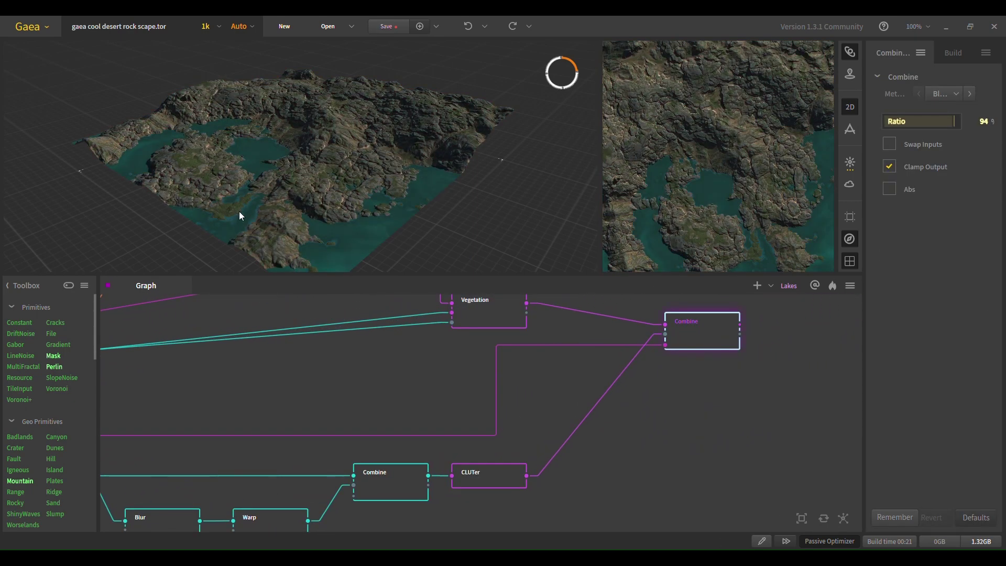
scroll(240, 212, up, 5)
drag(318, 196, 354, 160)
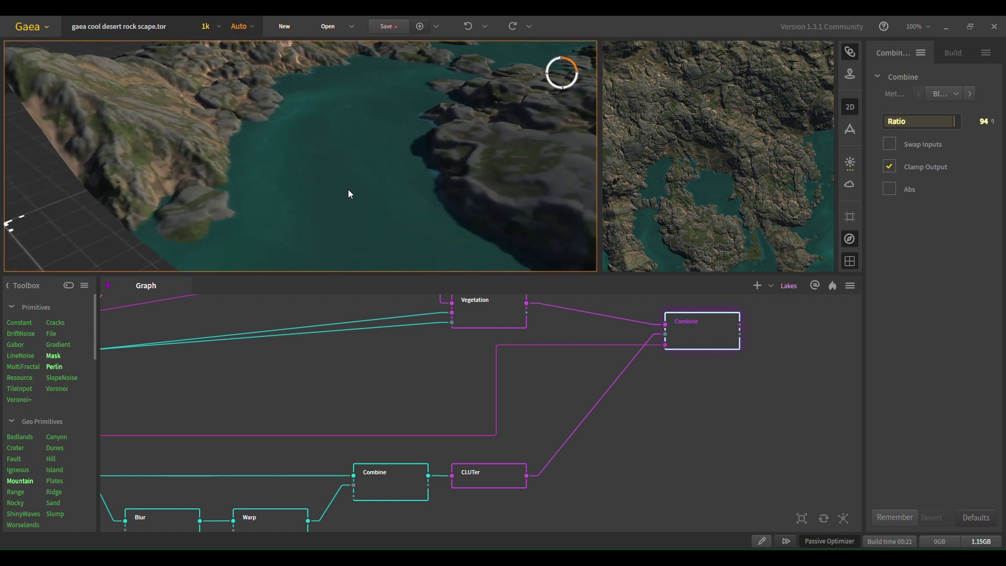
middle_drag(411, 422, 442, 348)
scroll(422, 353, down, 3)
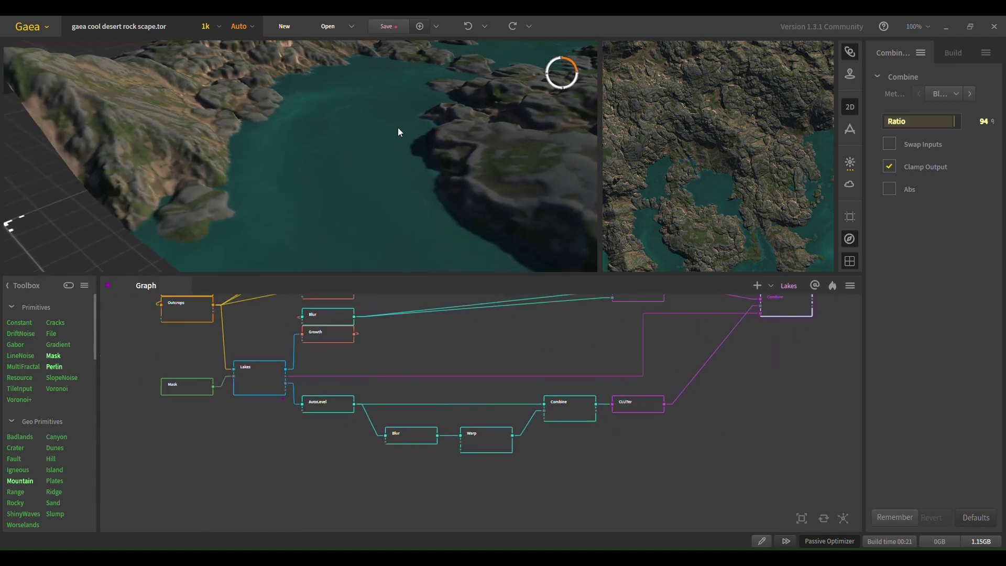
drag(400, 128, 355, 133)
scroll(355, 140, down, 5)
middle_drag(332, 410, 353, 409)
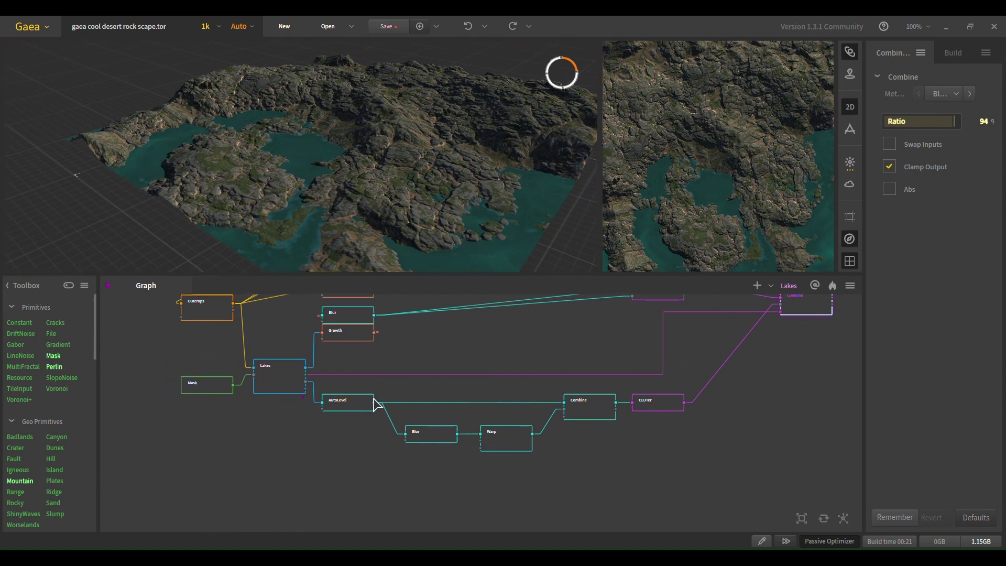
Preview AutoLevel, Blur, Warp and lake Combine, then the CLUTer node's teal gradient
click(338, 411)
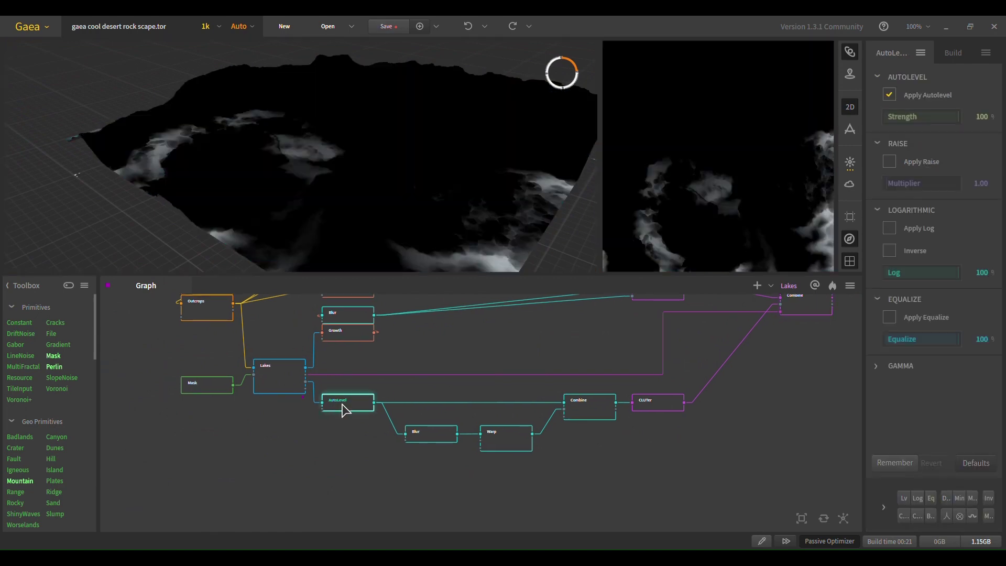
click(427, 438)
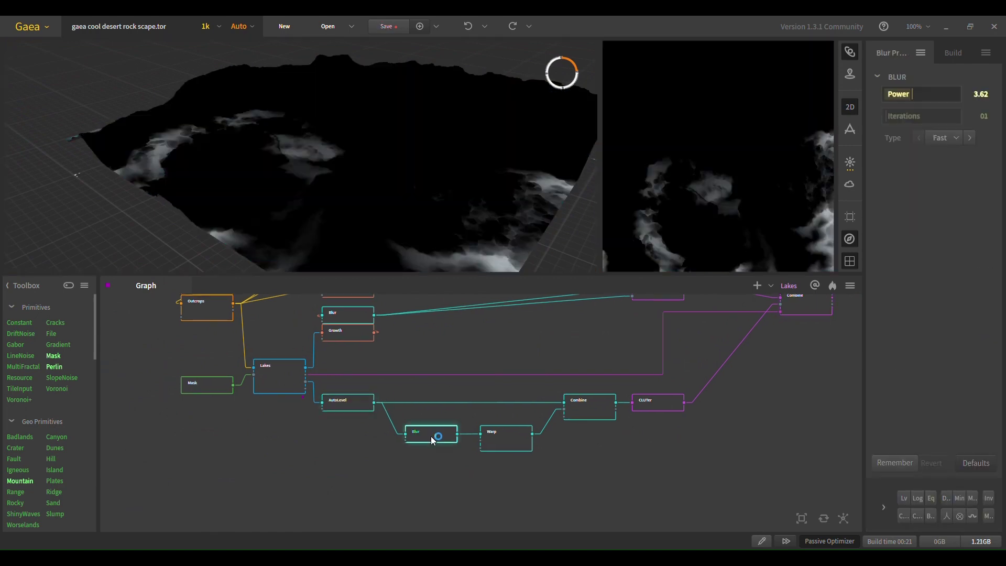
click(515, 442)
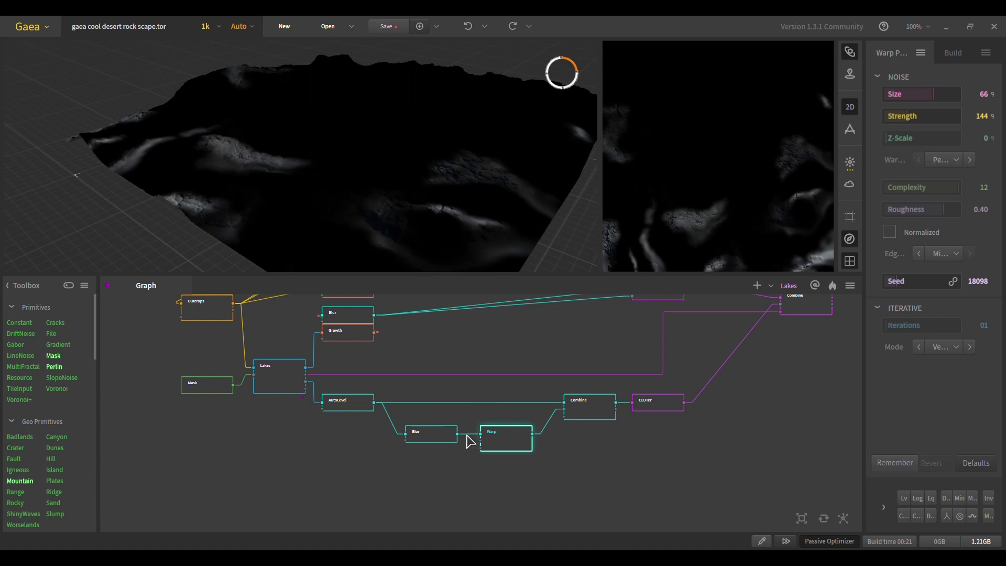
click(600, 420)
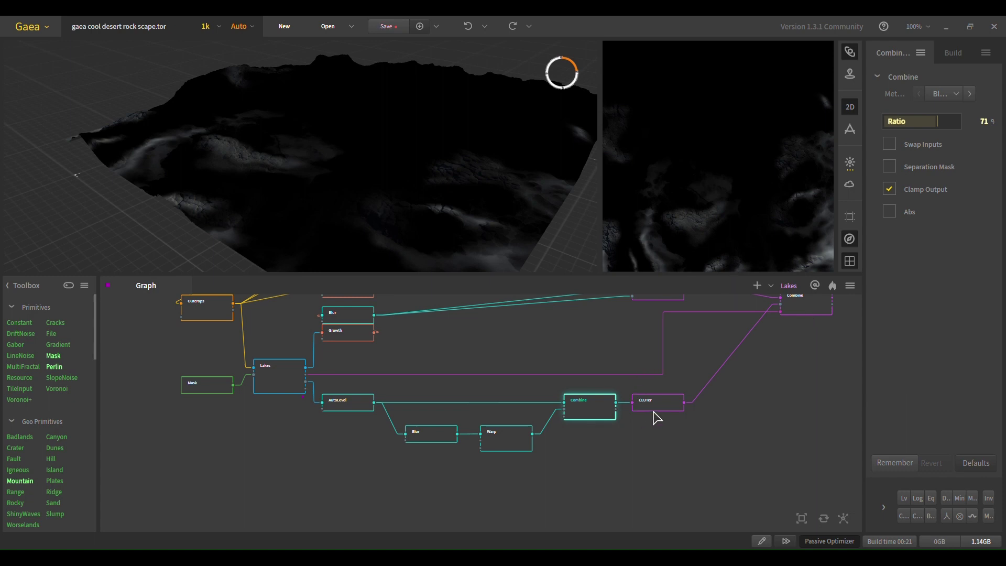
drag(411, 191, 415, 172)
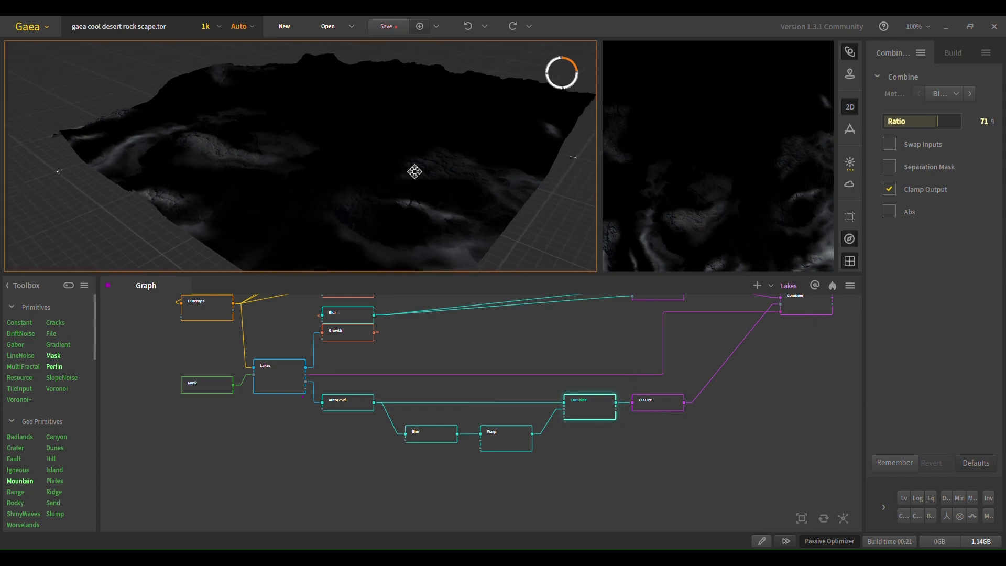
click(656, 409)
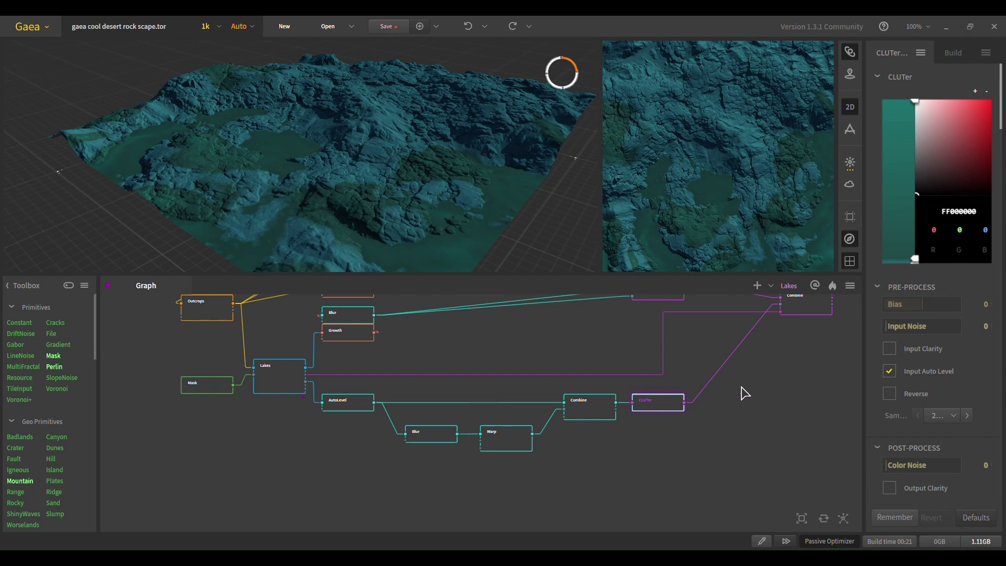
Show the final Combine output at Ratio 94 and tilt the 3D view over the terrain
middle_drag(666, 432, 541, 476)
click(696, 355)
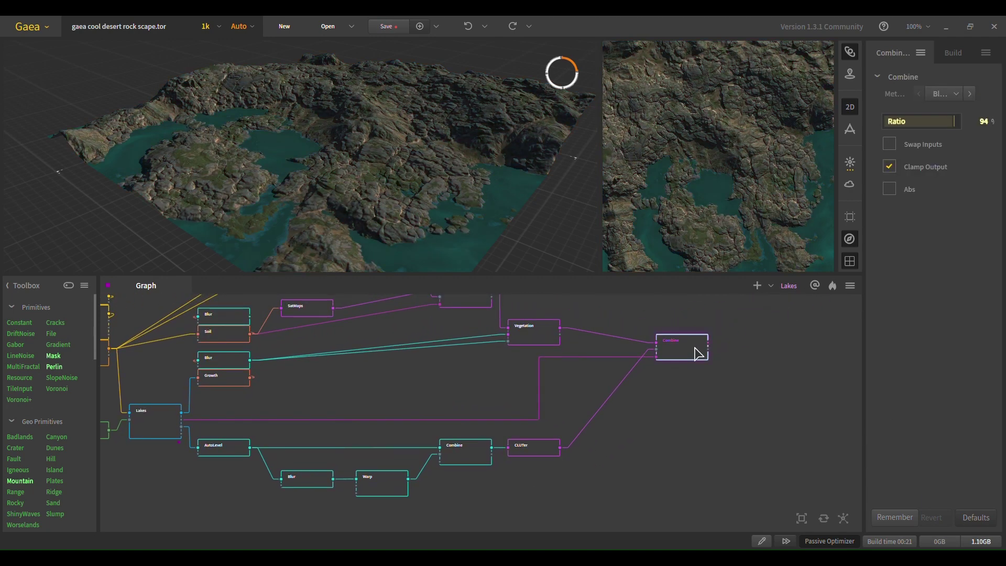
drag(494, 166, 362, 140)
scroll(360, 140, down, 3)
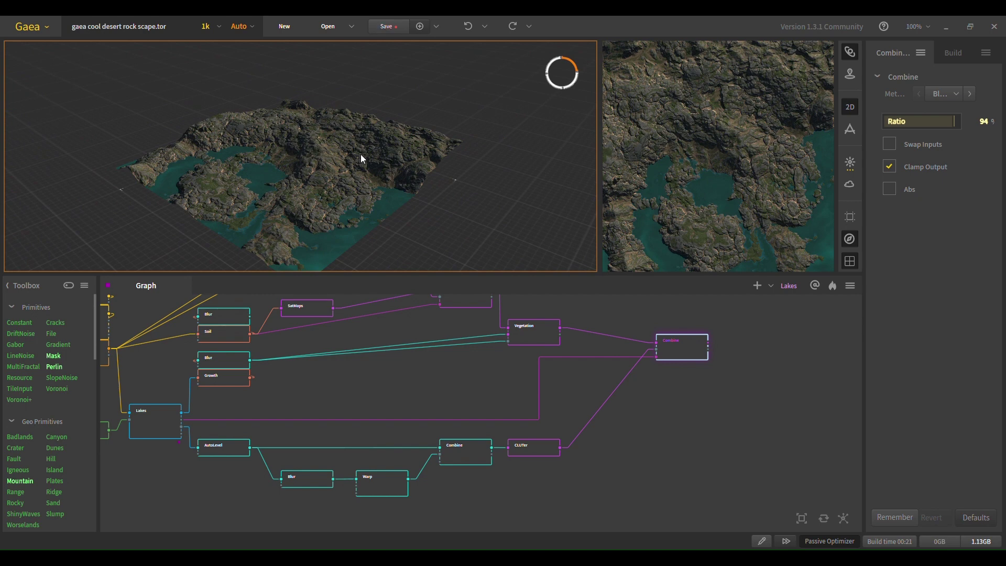
Zoom the node graph out to frame the entire network
middle_drag(400, 355, 464, 397)
scroll(415, 416, down, 3)
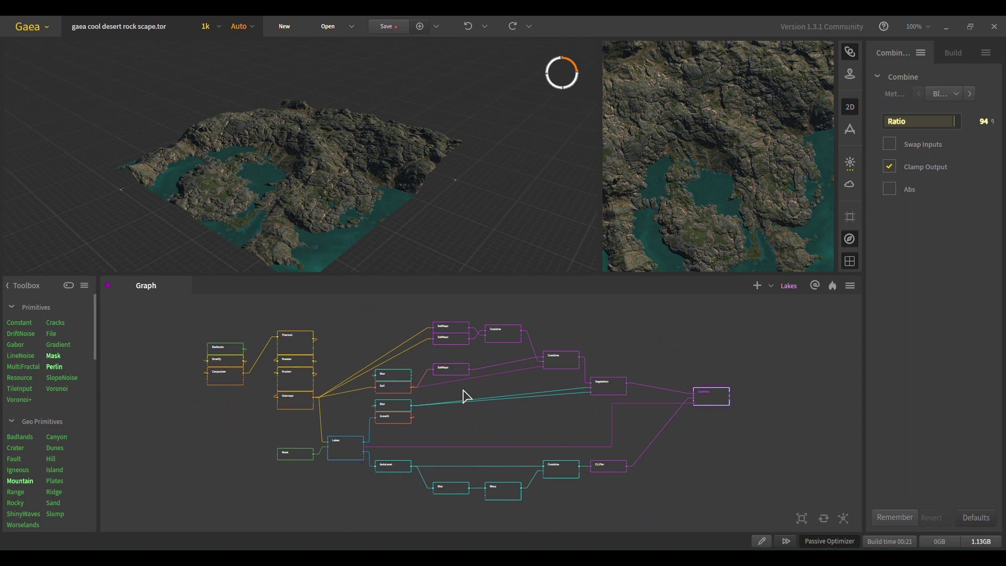
scroll(463, 397, up, 2)
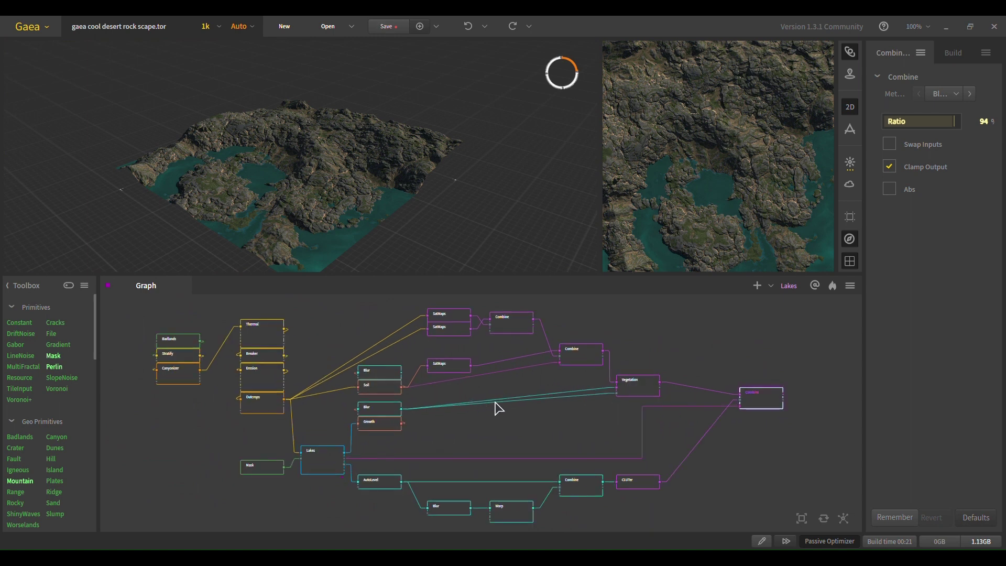